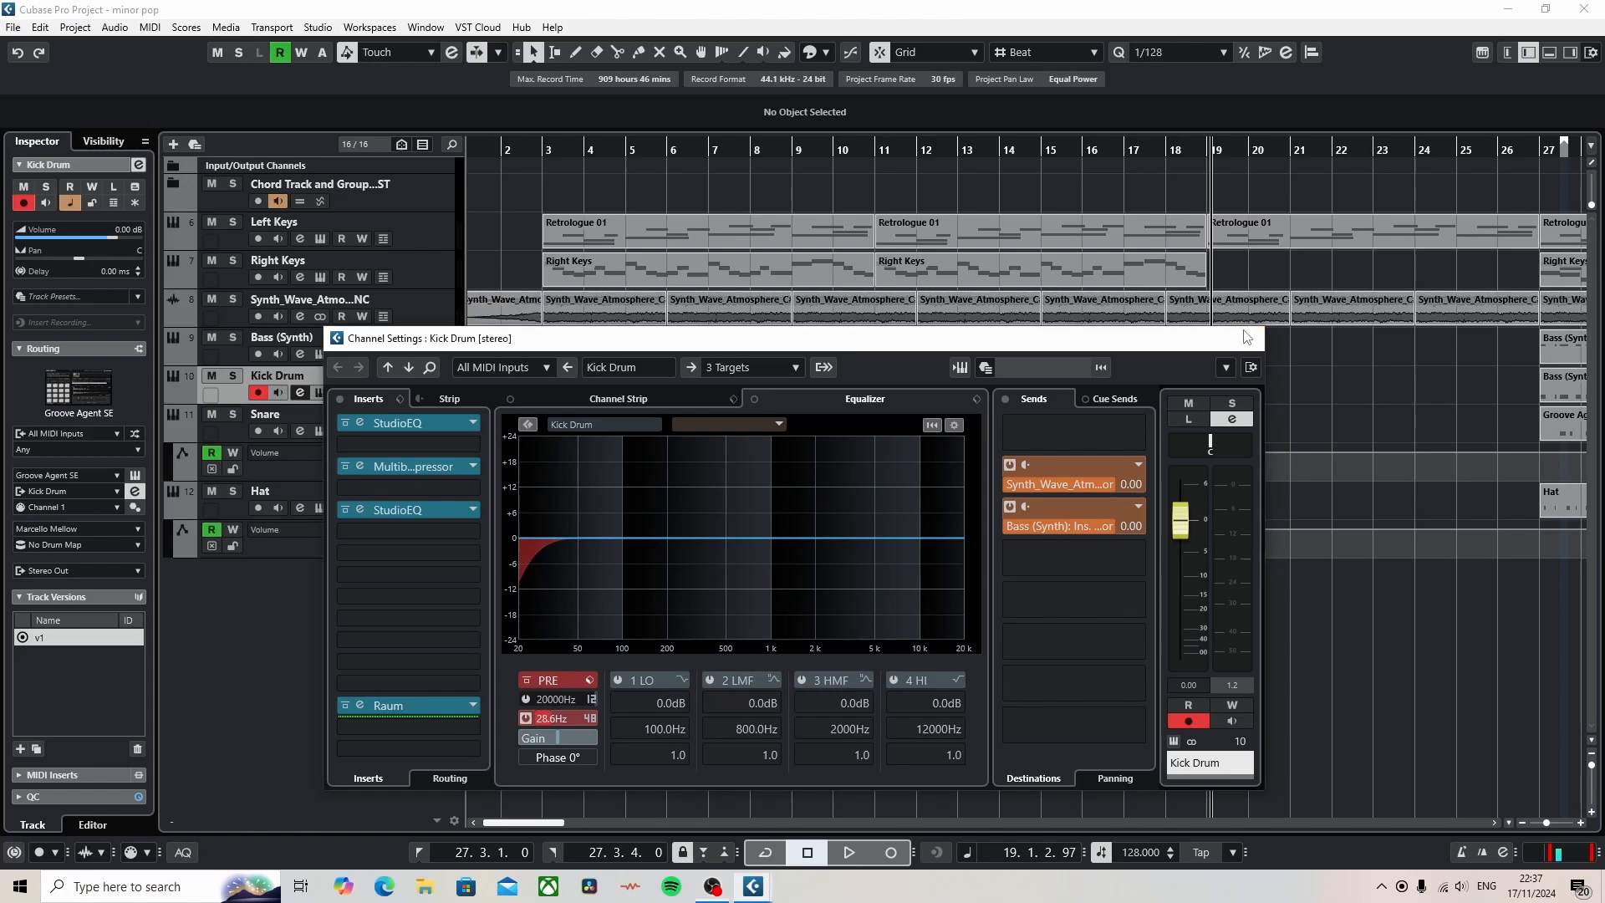
Step: Close the Kick Drum channel settings and play the arrangement from bar 10
left_click(1250, 338)
left_click(854, 153)
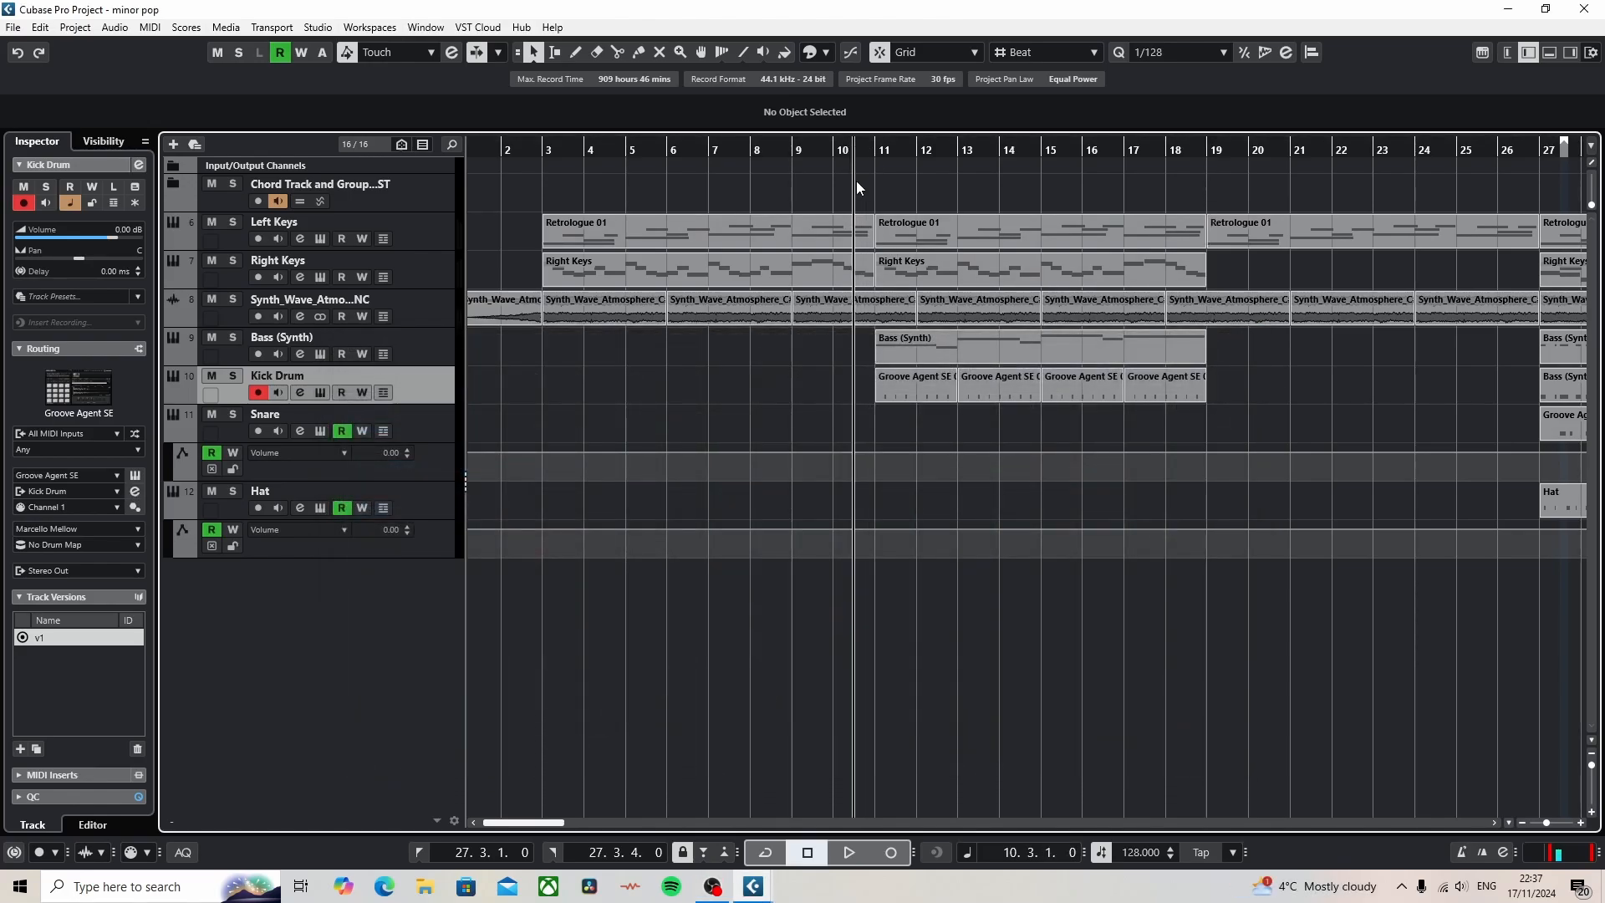
left_click(842, 151)
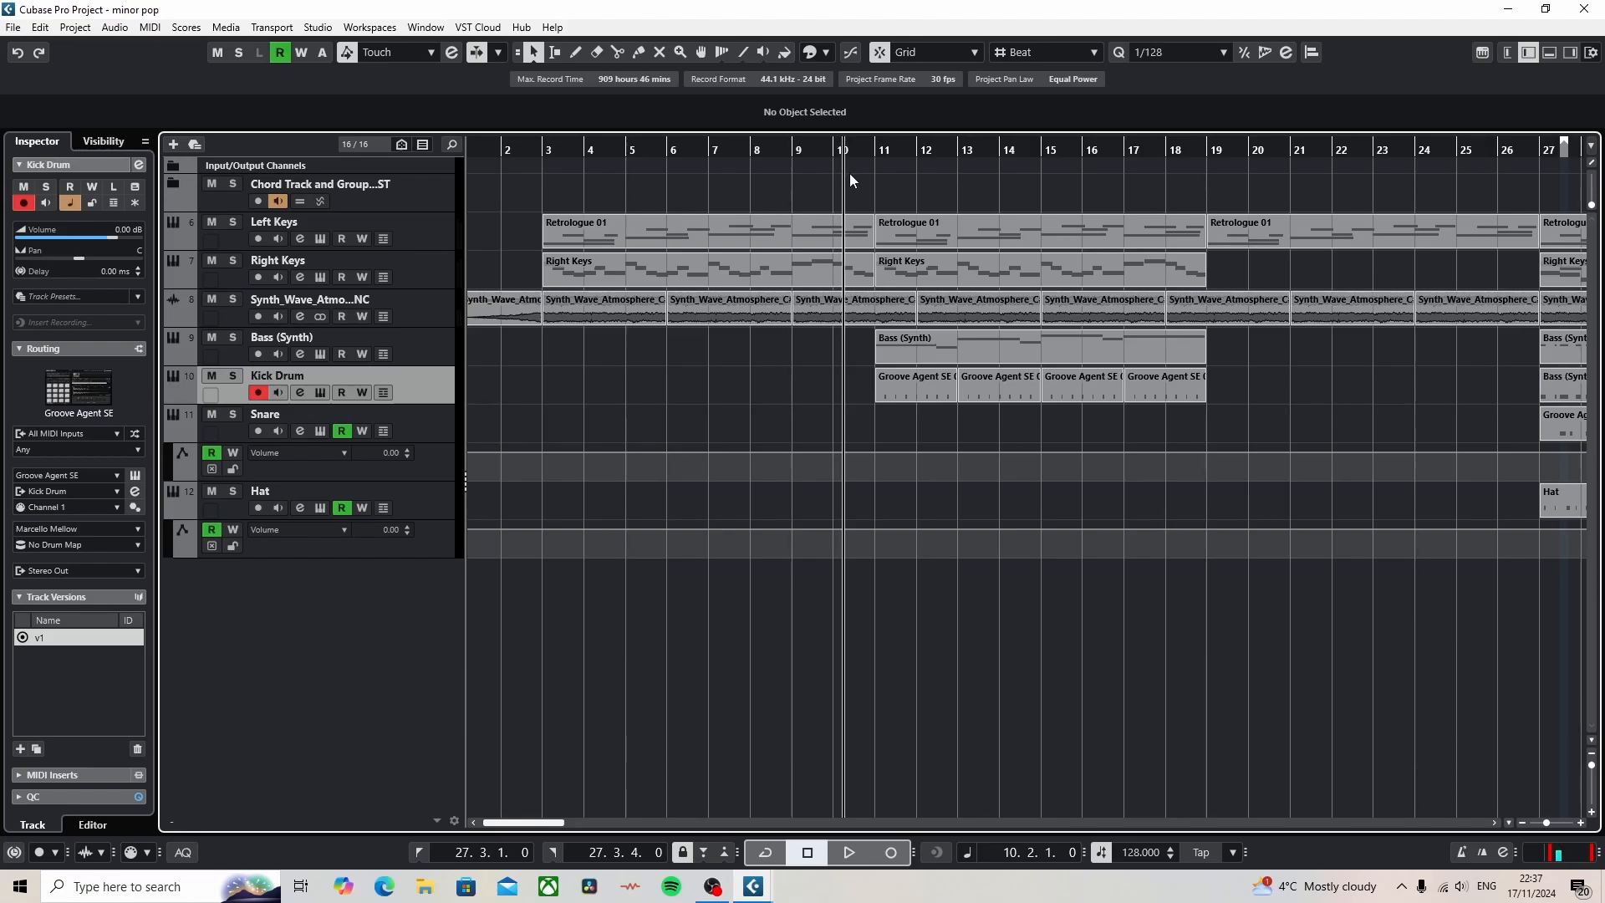
key("space")
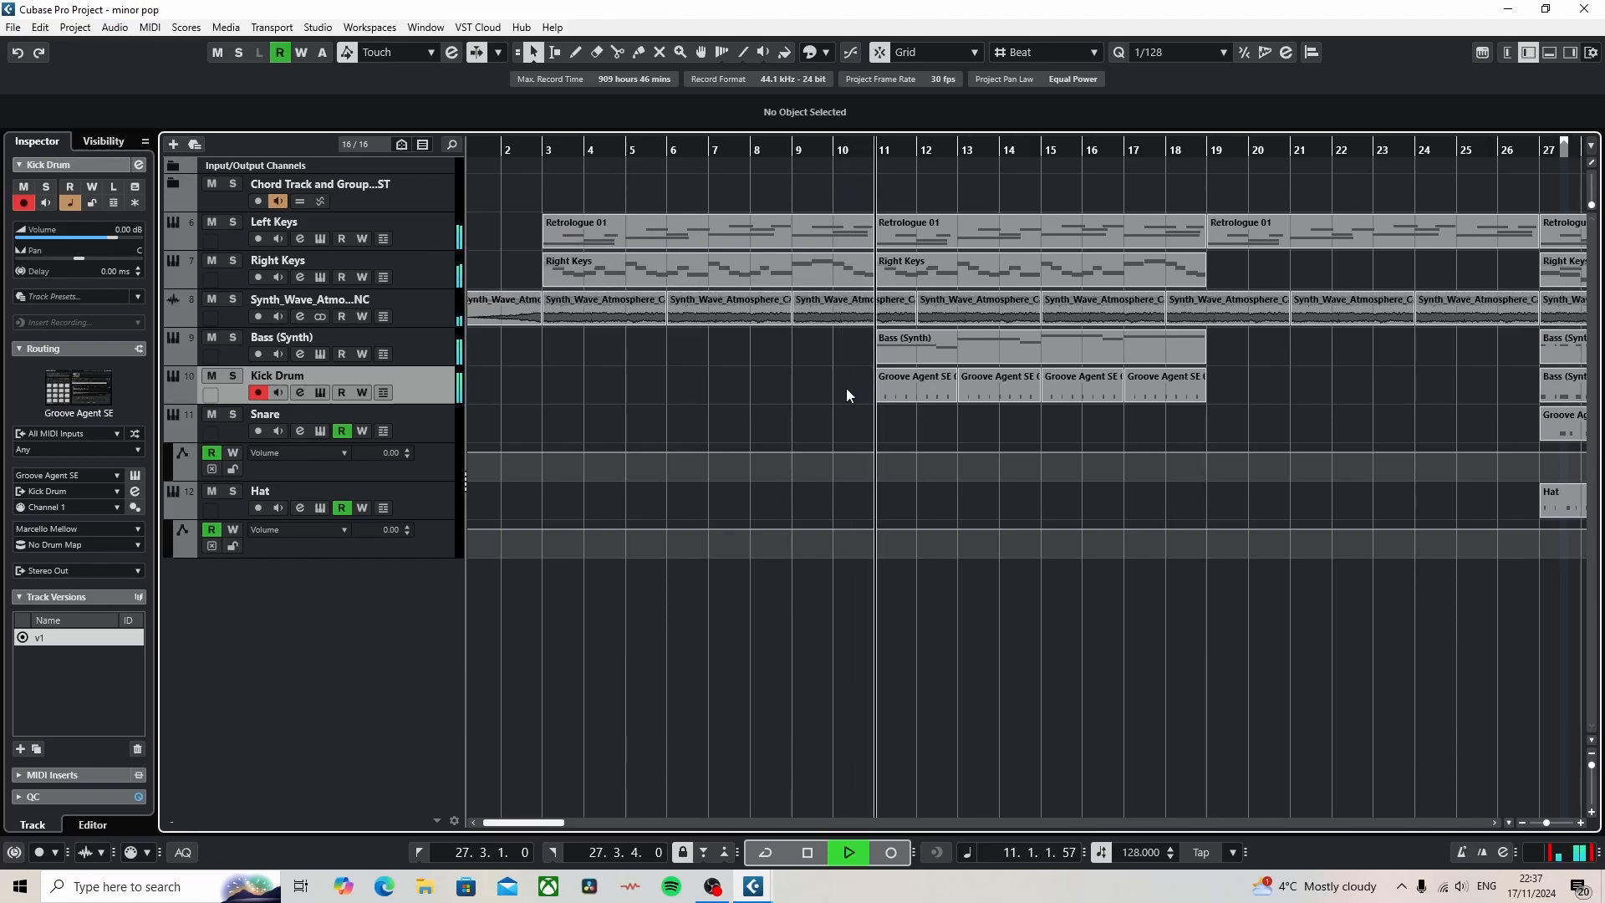
Step: Examine the Compressor on the Bass (Synth) channel during playback, stop playback and close the compressor and channel settings
left_click(302, 353)
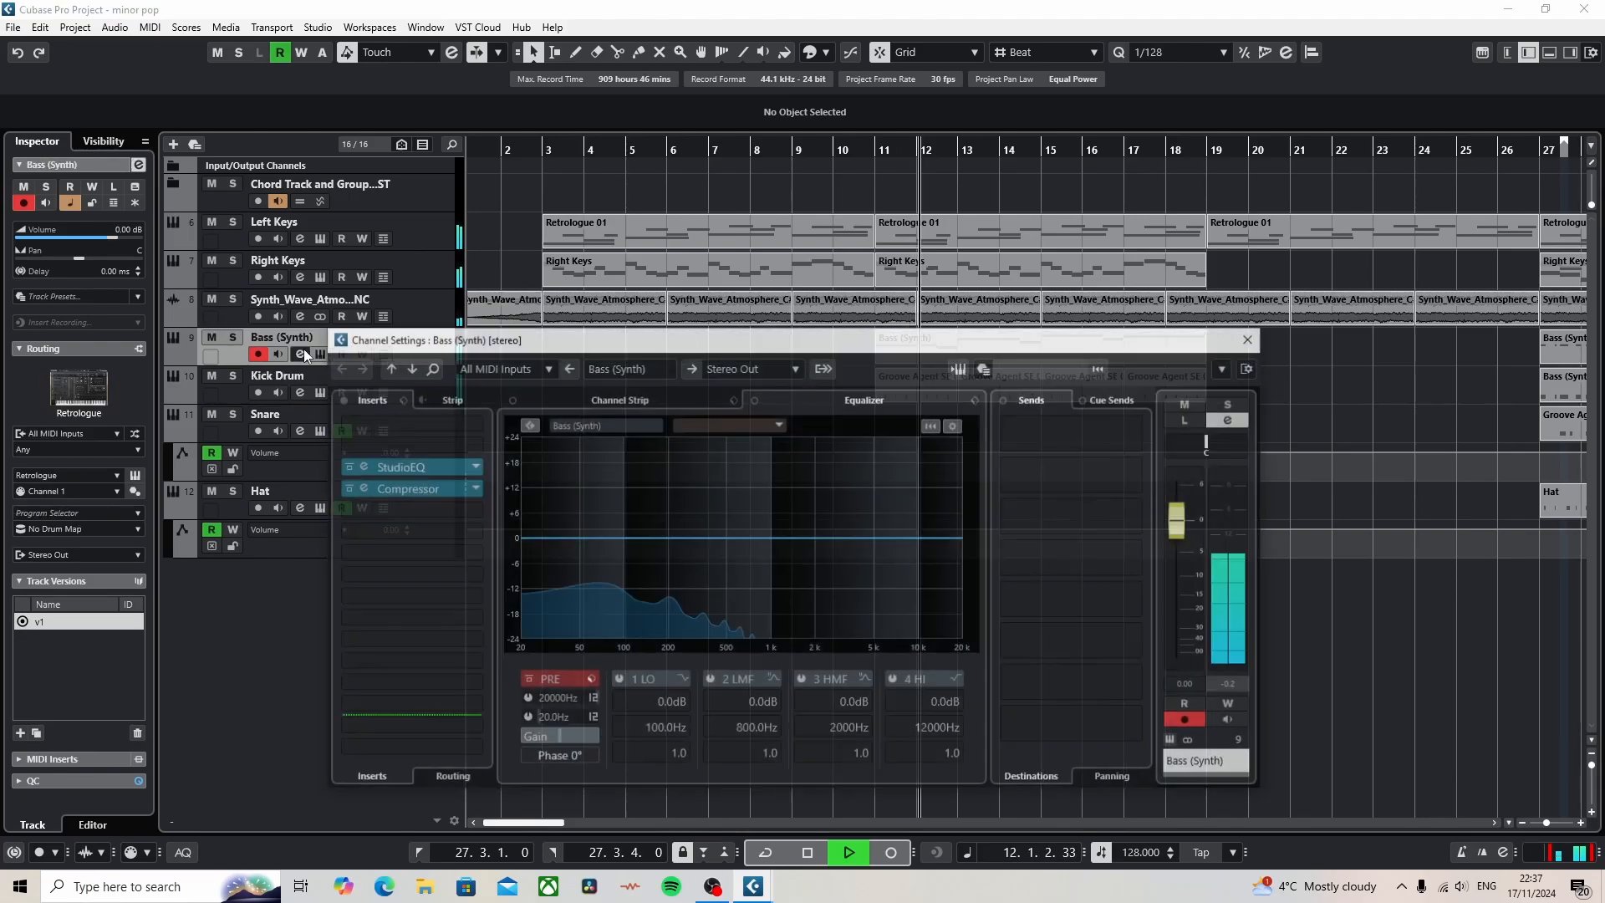
left_click(405, 489)
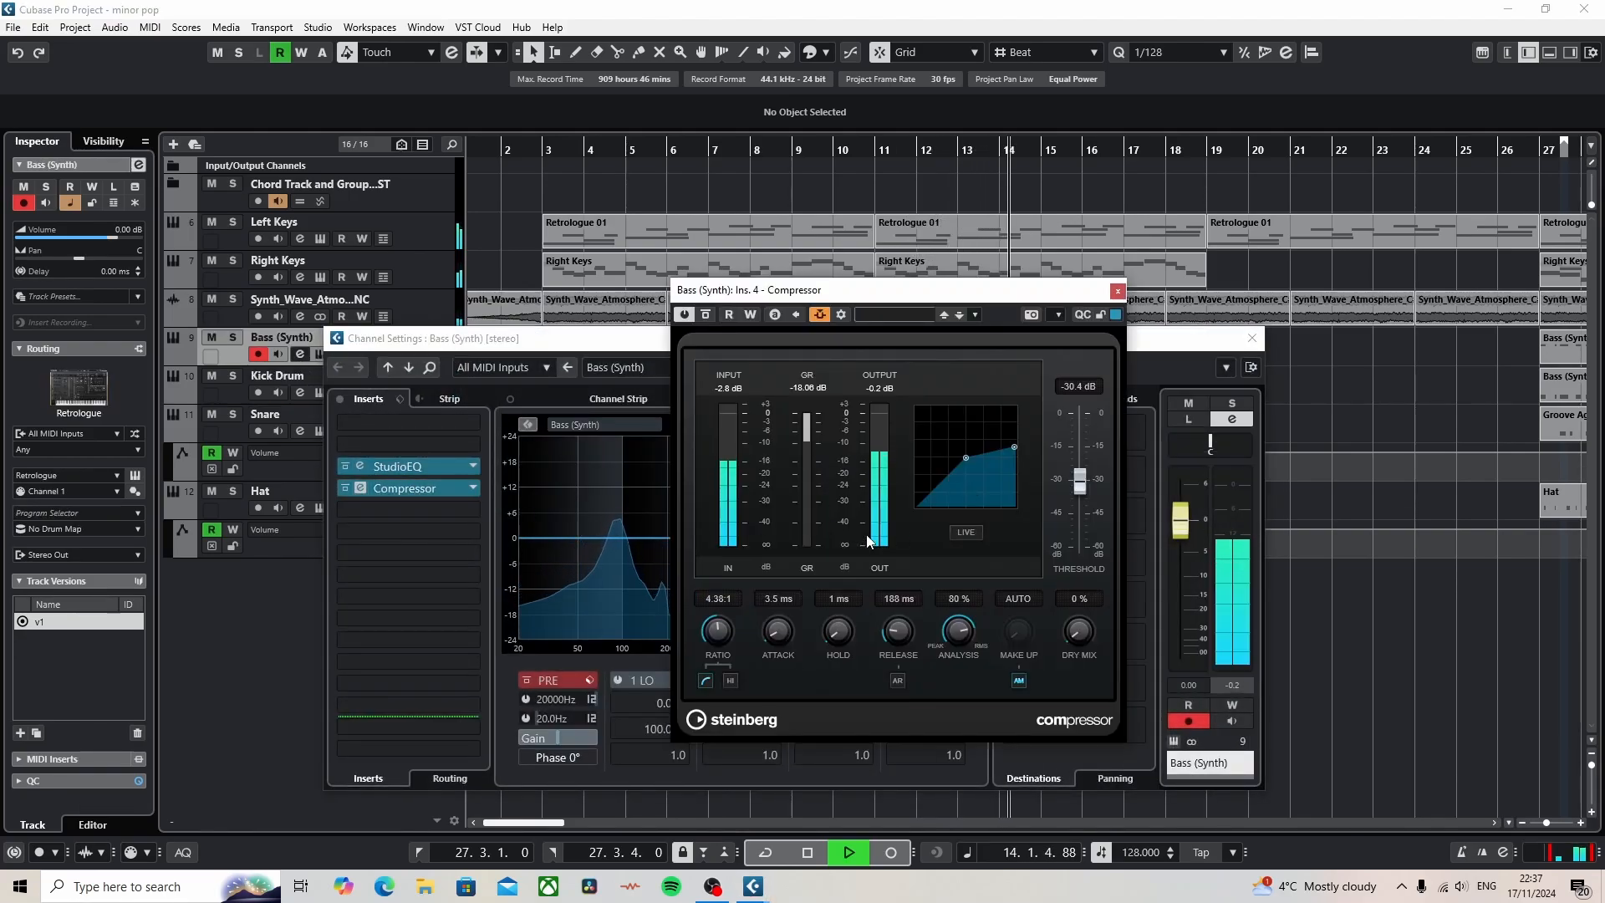
key("space")
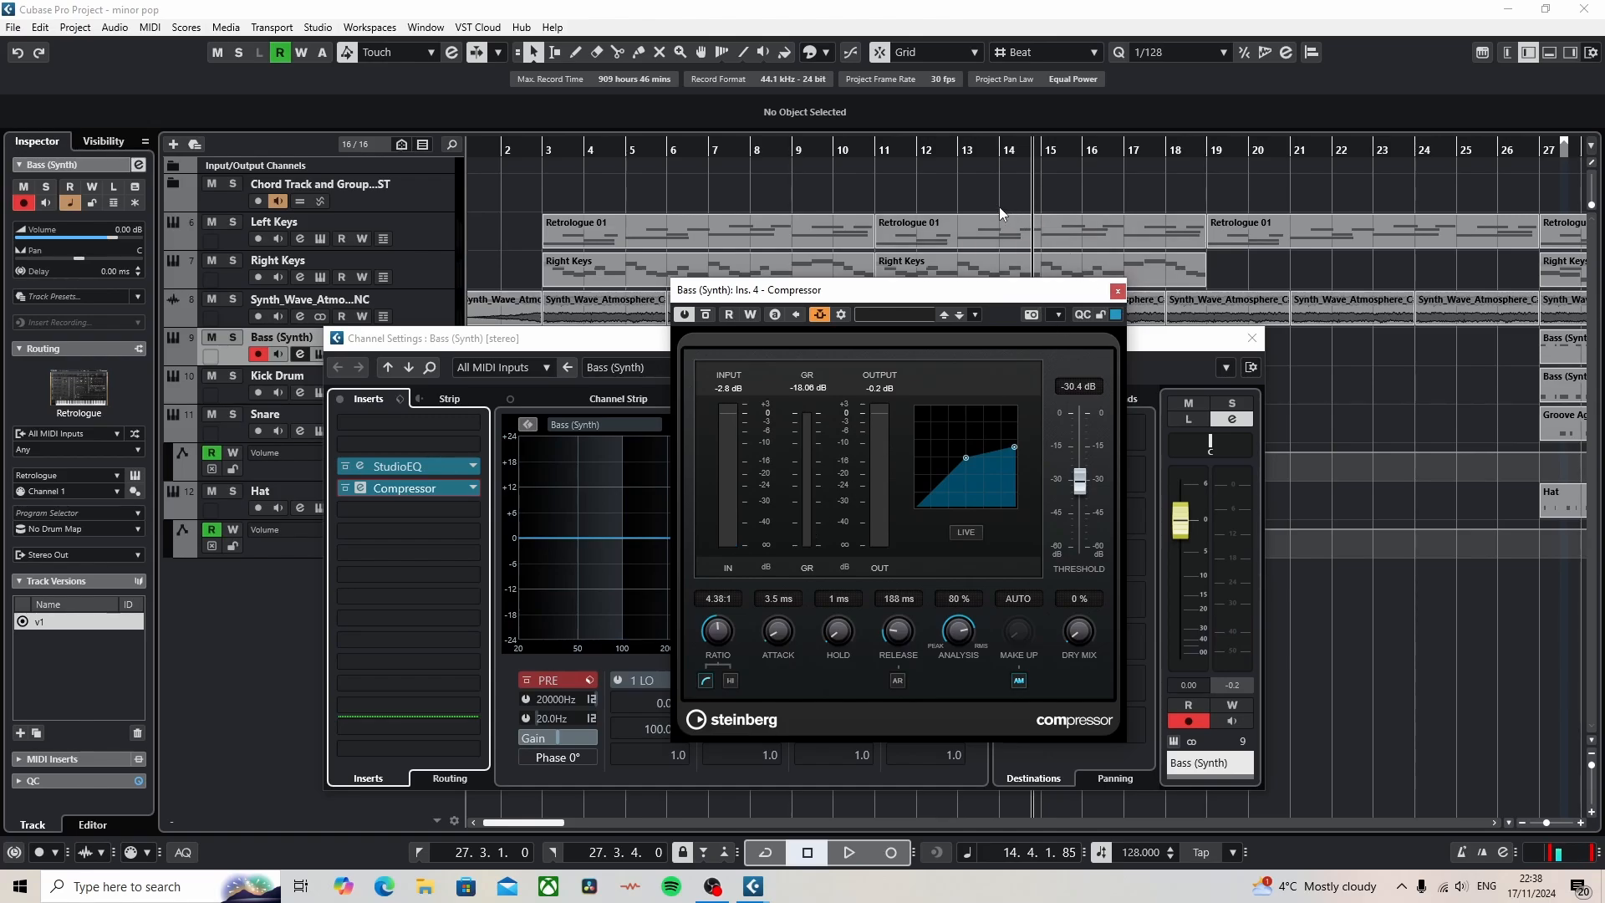
key("space")
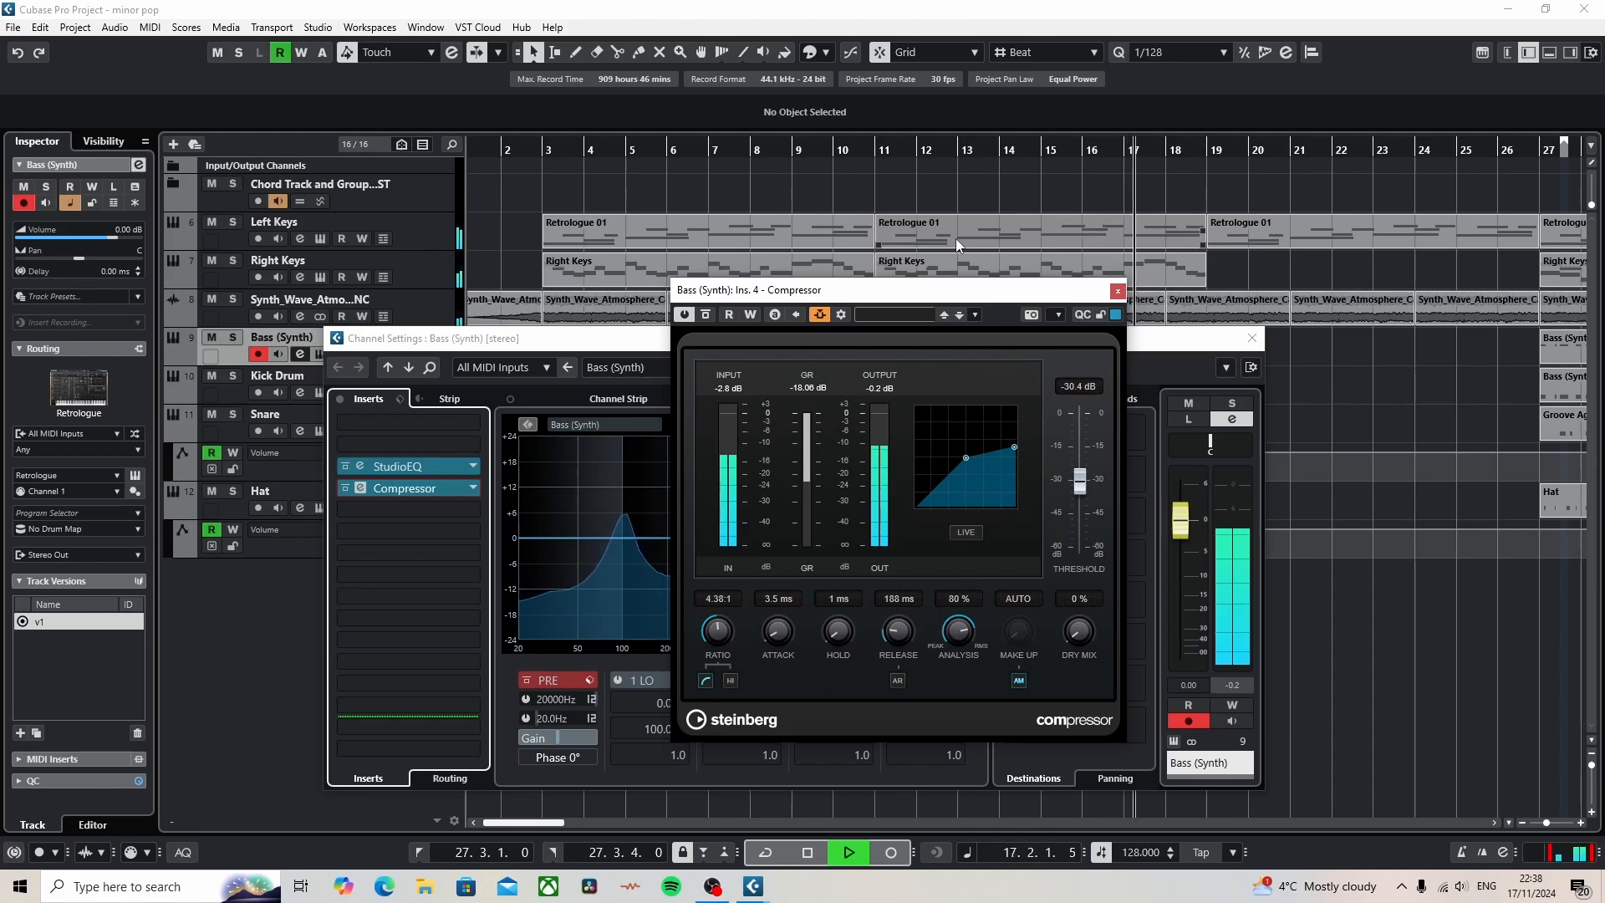
left_click(1117, 291)
key("space")
left_click(1251, 339)
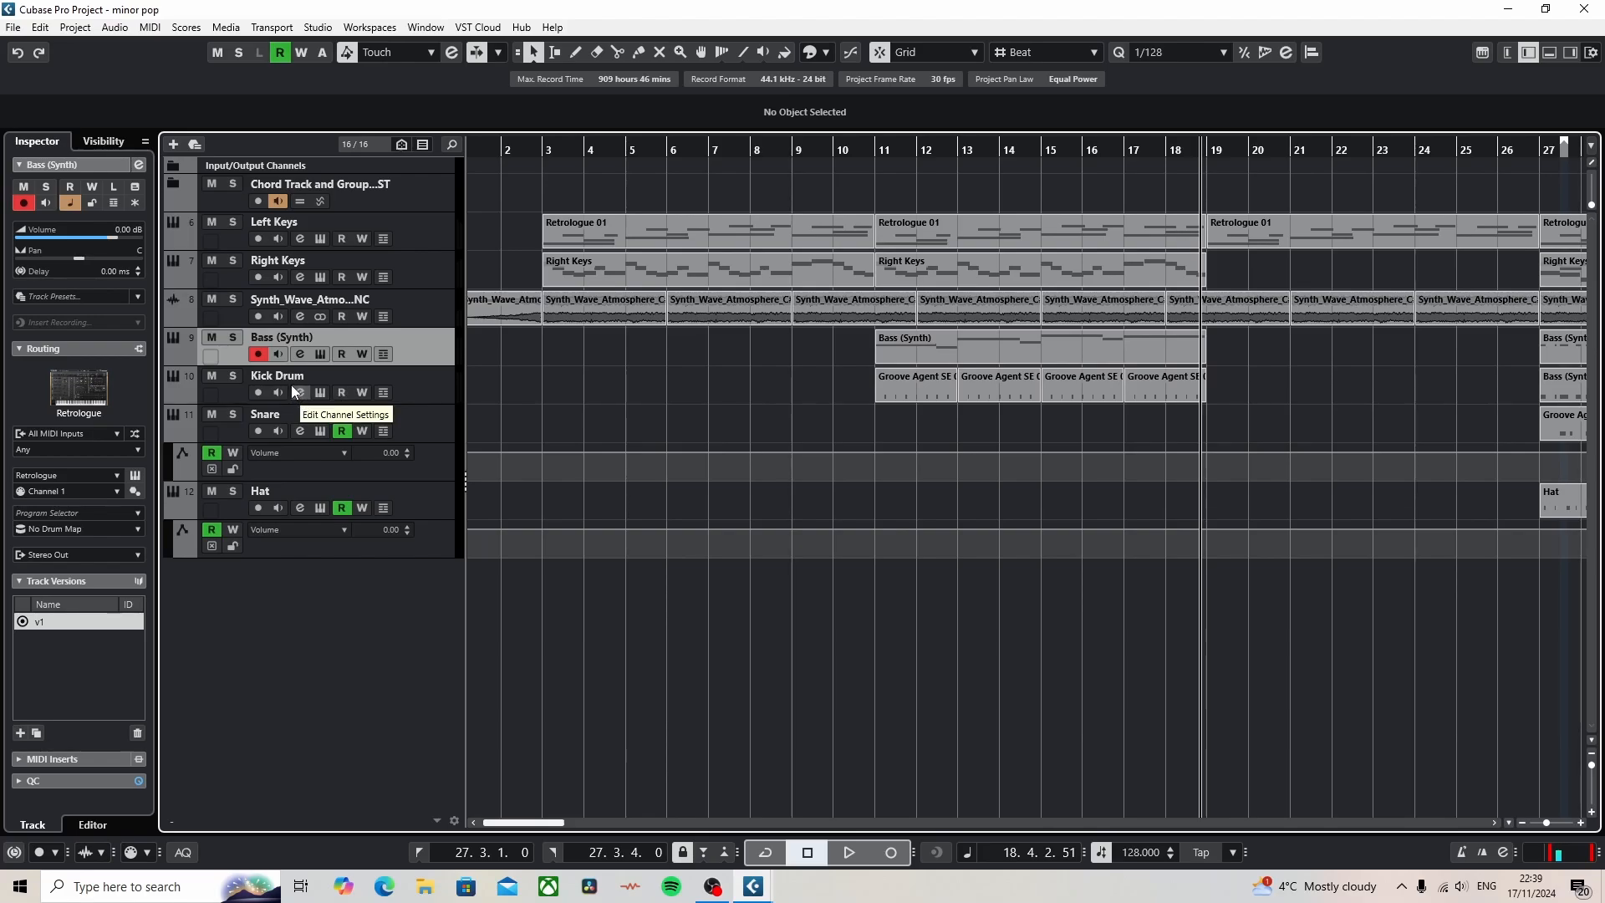
Step: Review the Kick Drum channel settings and their sends, and play the project briefly from the start
left_click(430, 385)
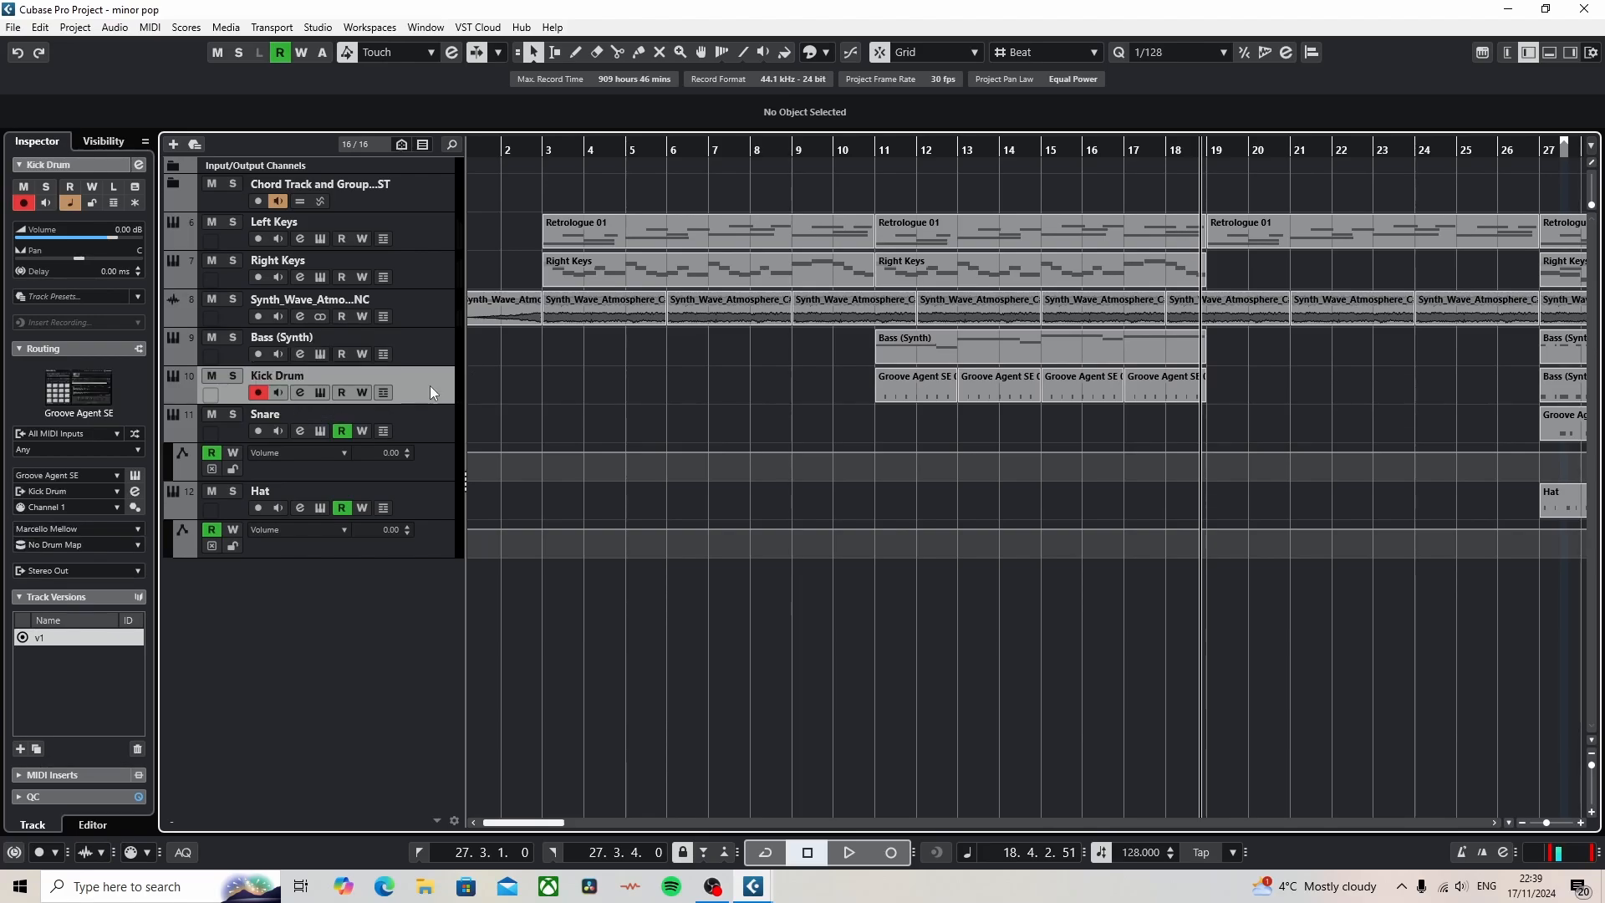
left_click(300, 393)
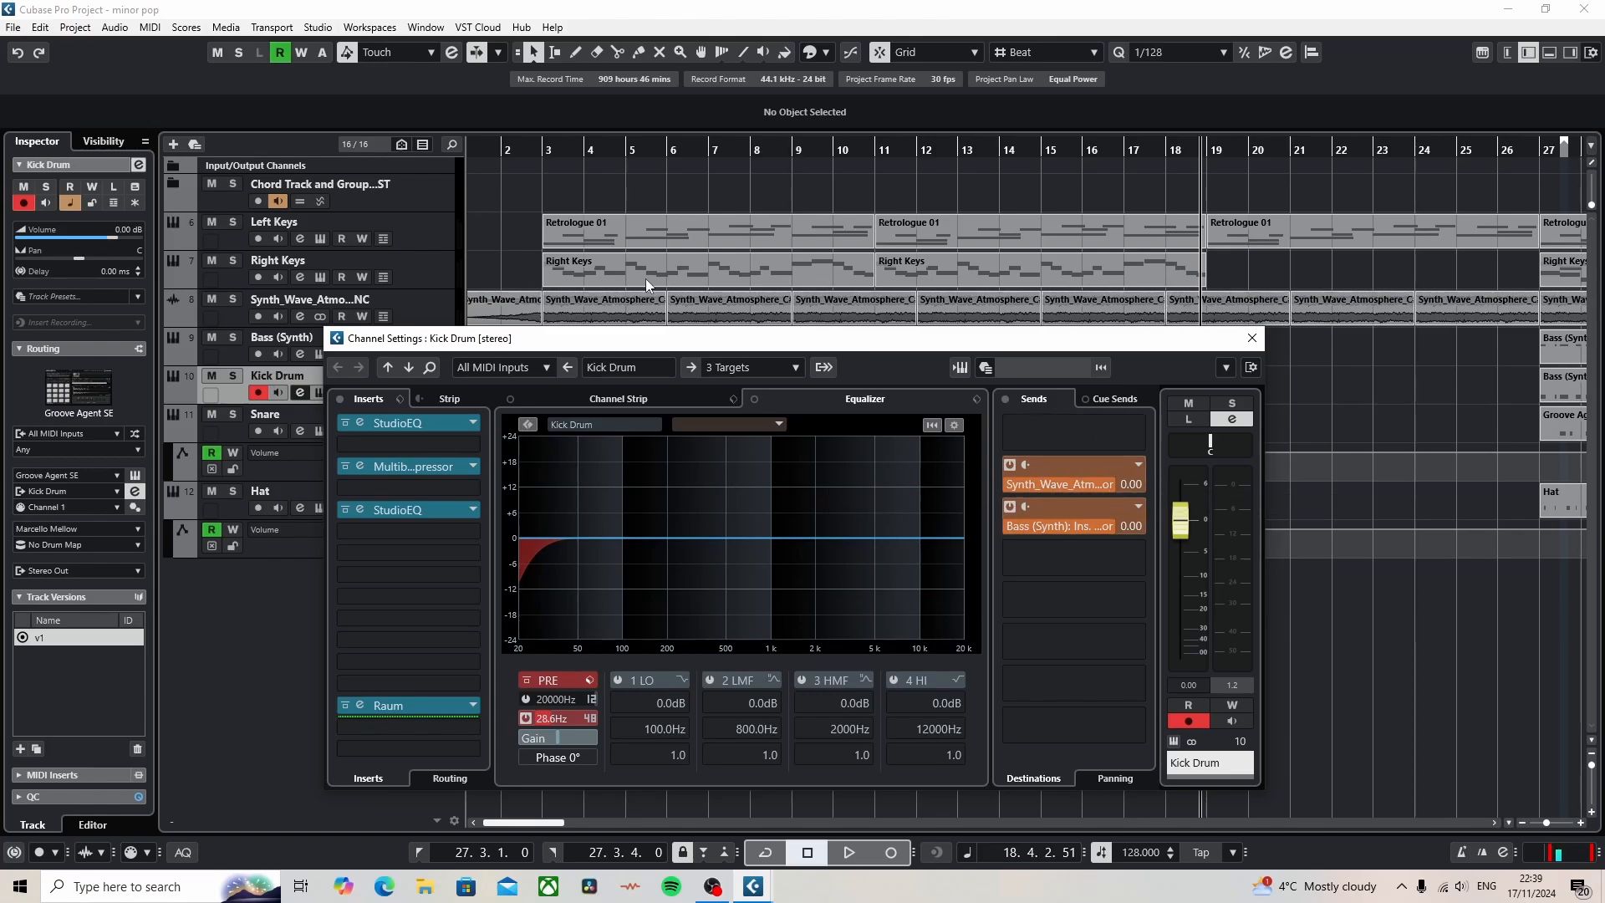
left_click_drag(488, 151, 425, 152)
key("space")
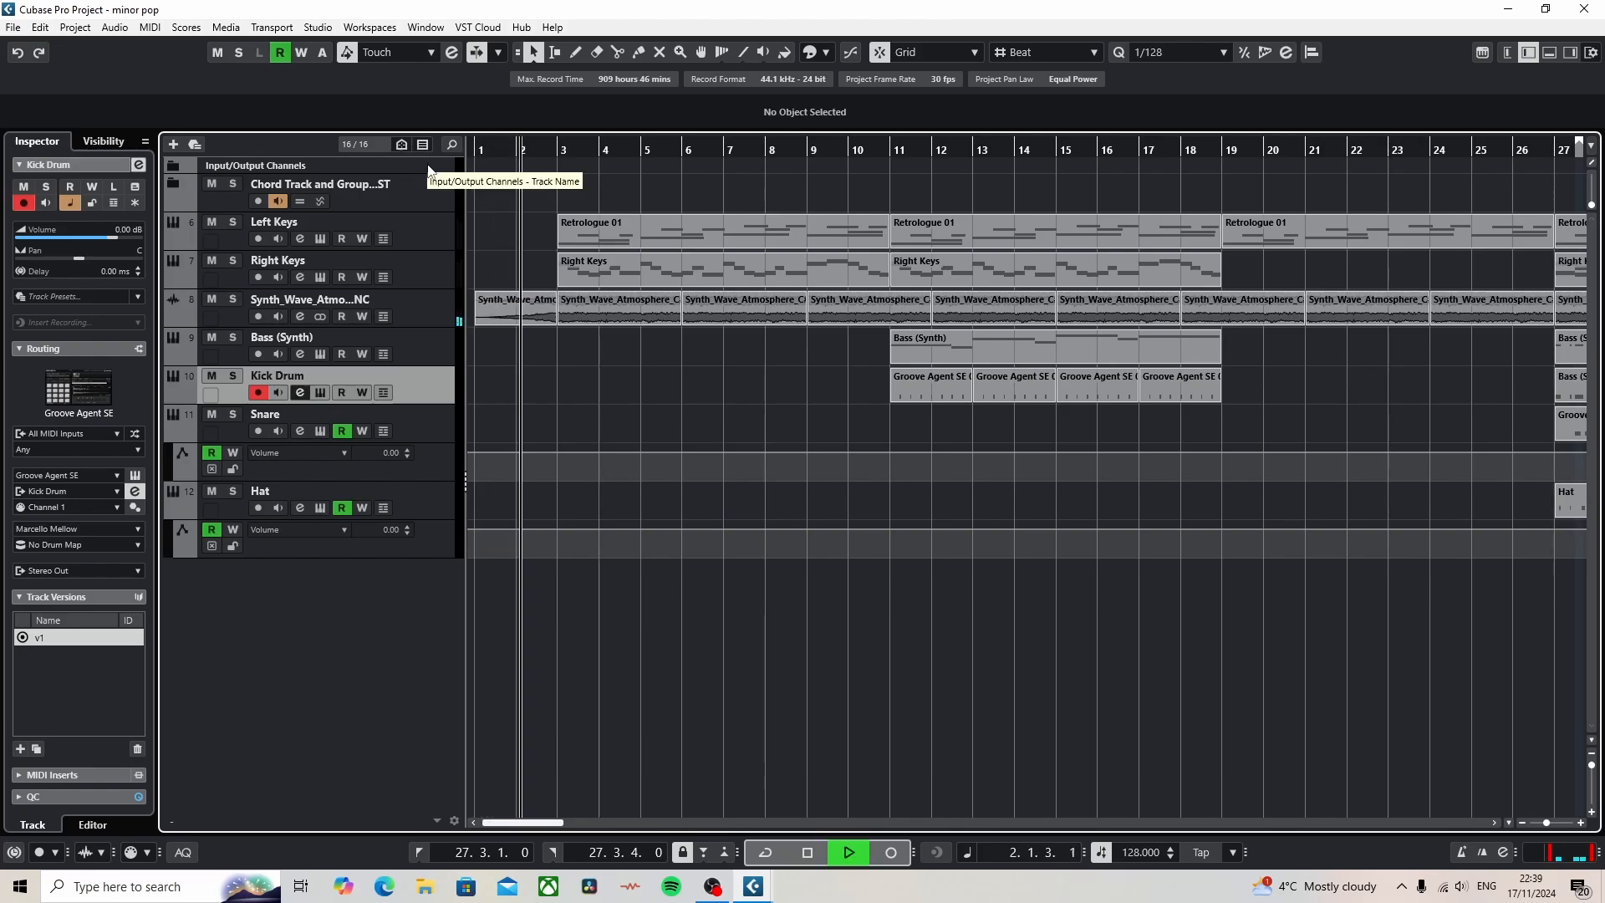
left_click(300, 391)
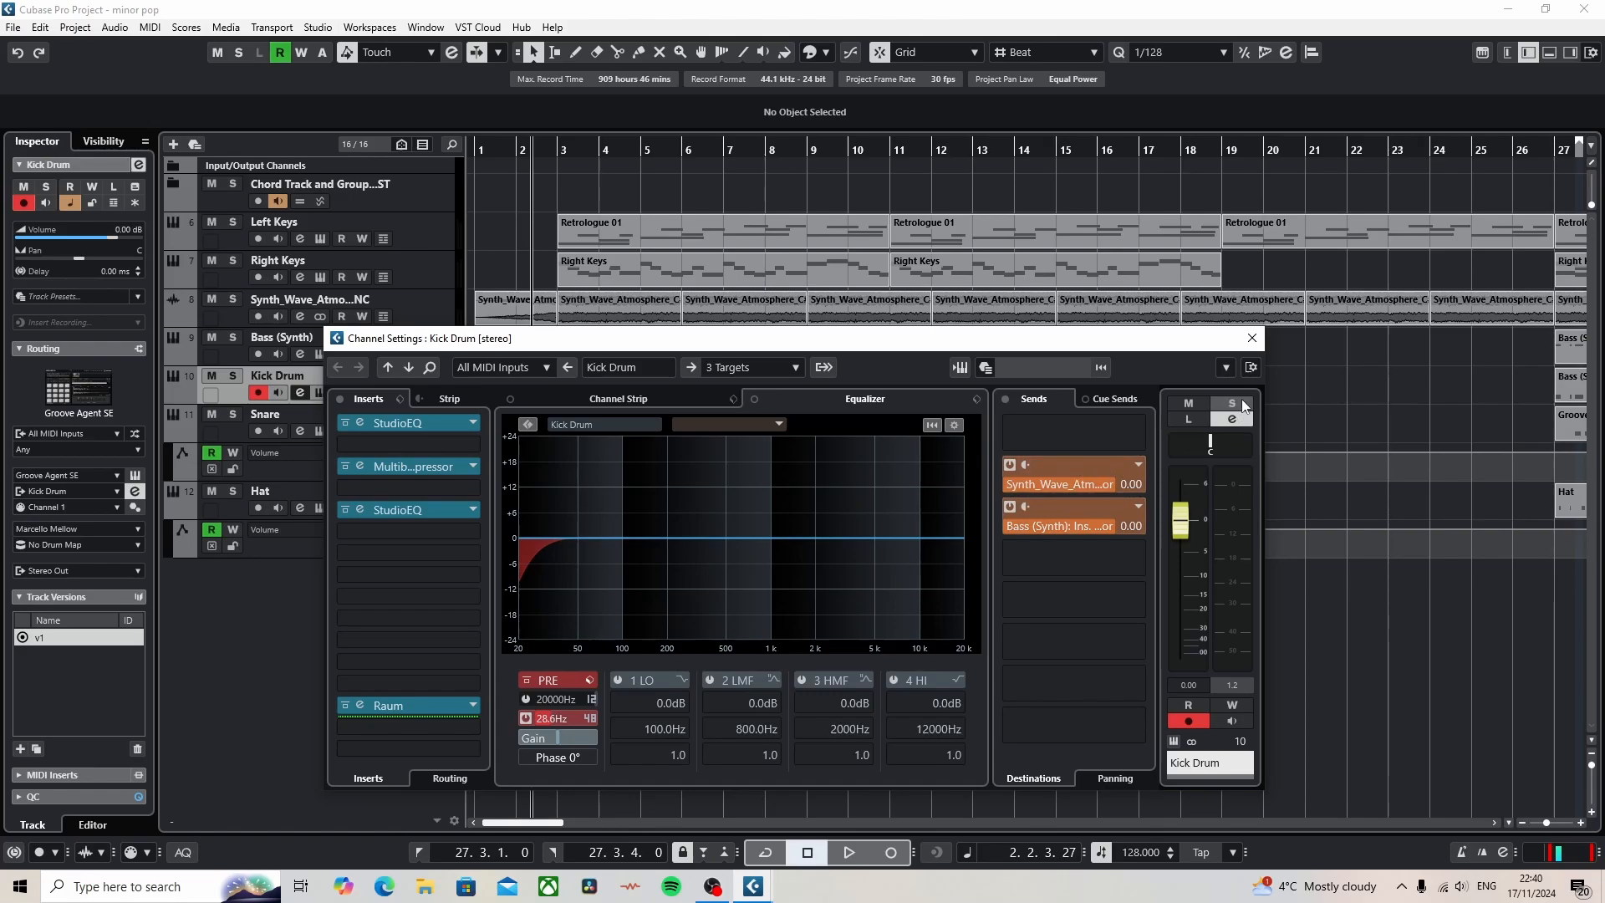
left_click(1251, 337)
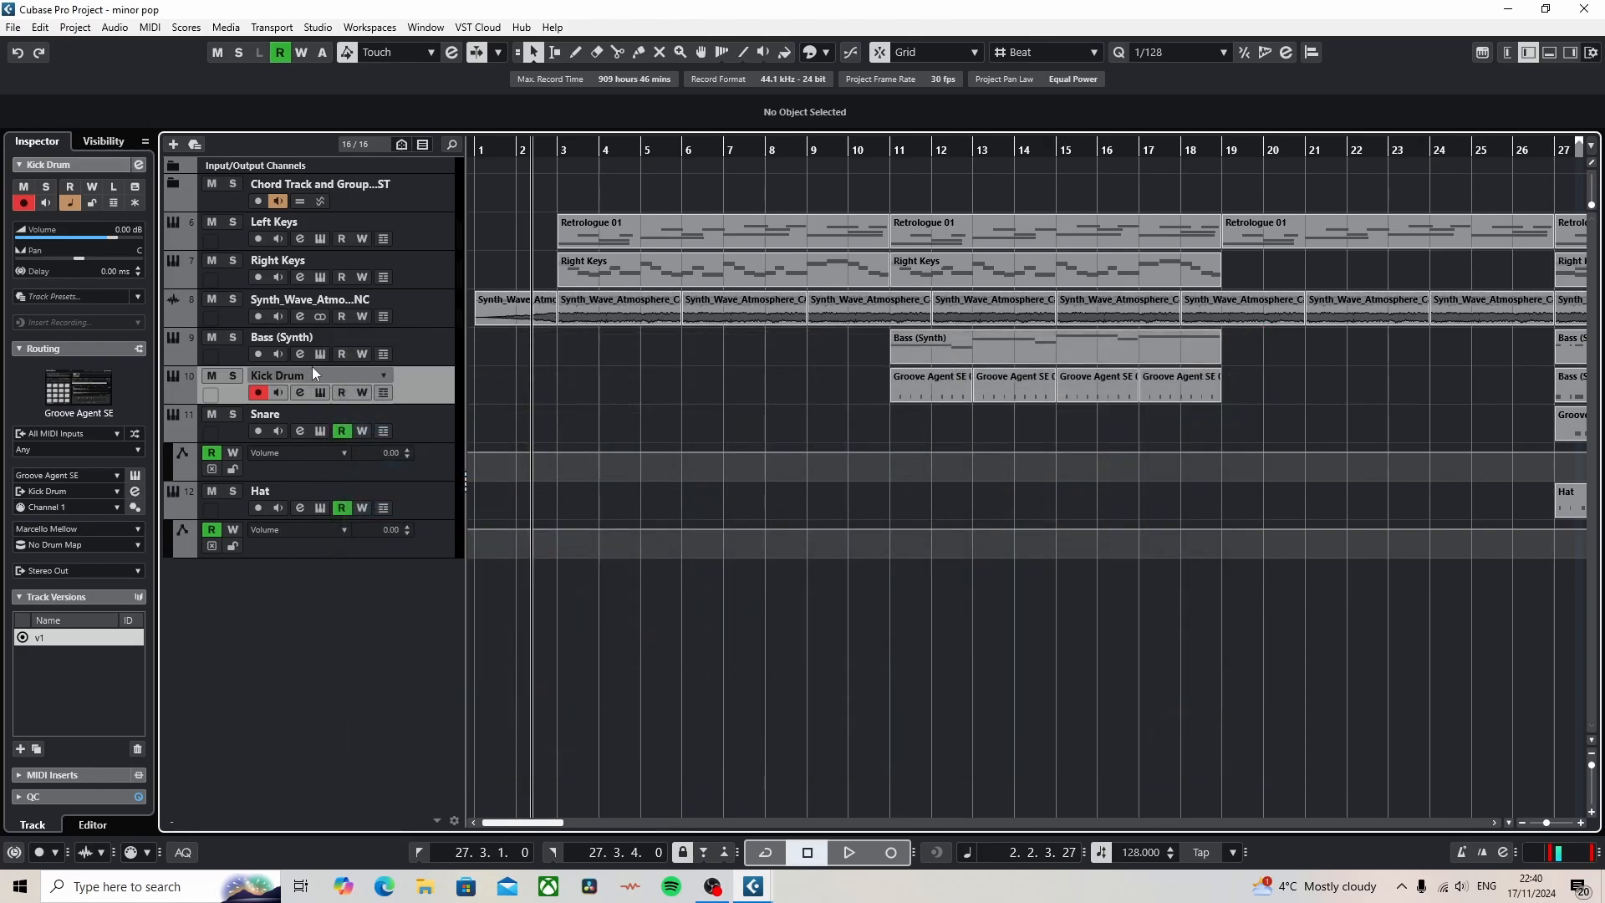
Step: Inspect the side-chain setting of the Compressor inserted on the Bass (Synth) channel, and close its windows
left_click(234, 358)
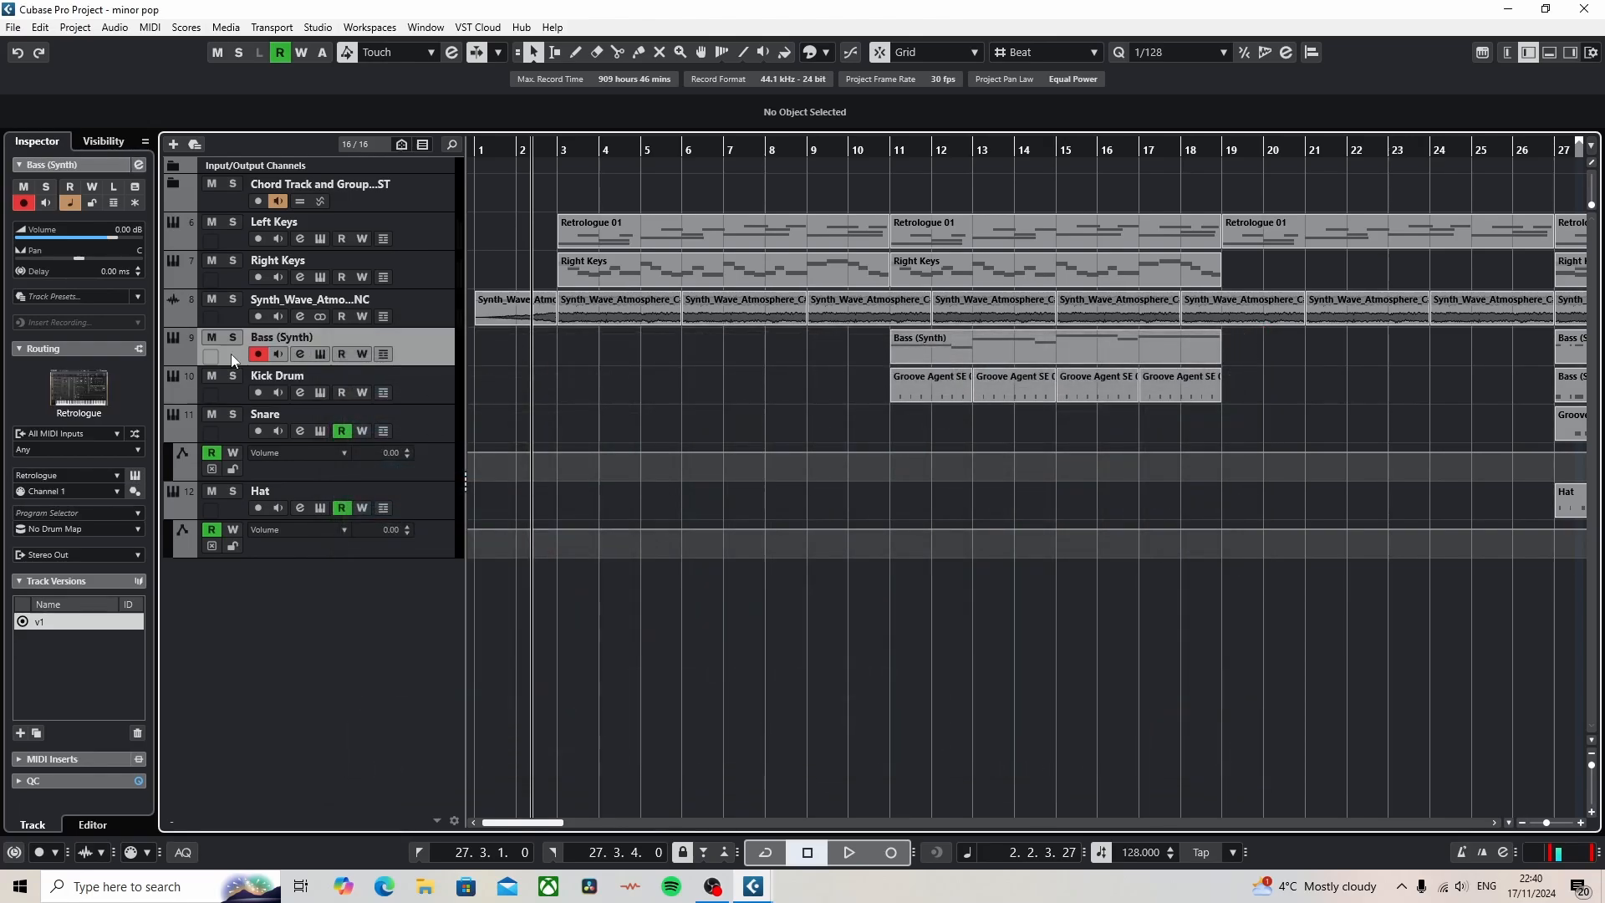
left_click(301, 355)
left_click(417, 488)
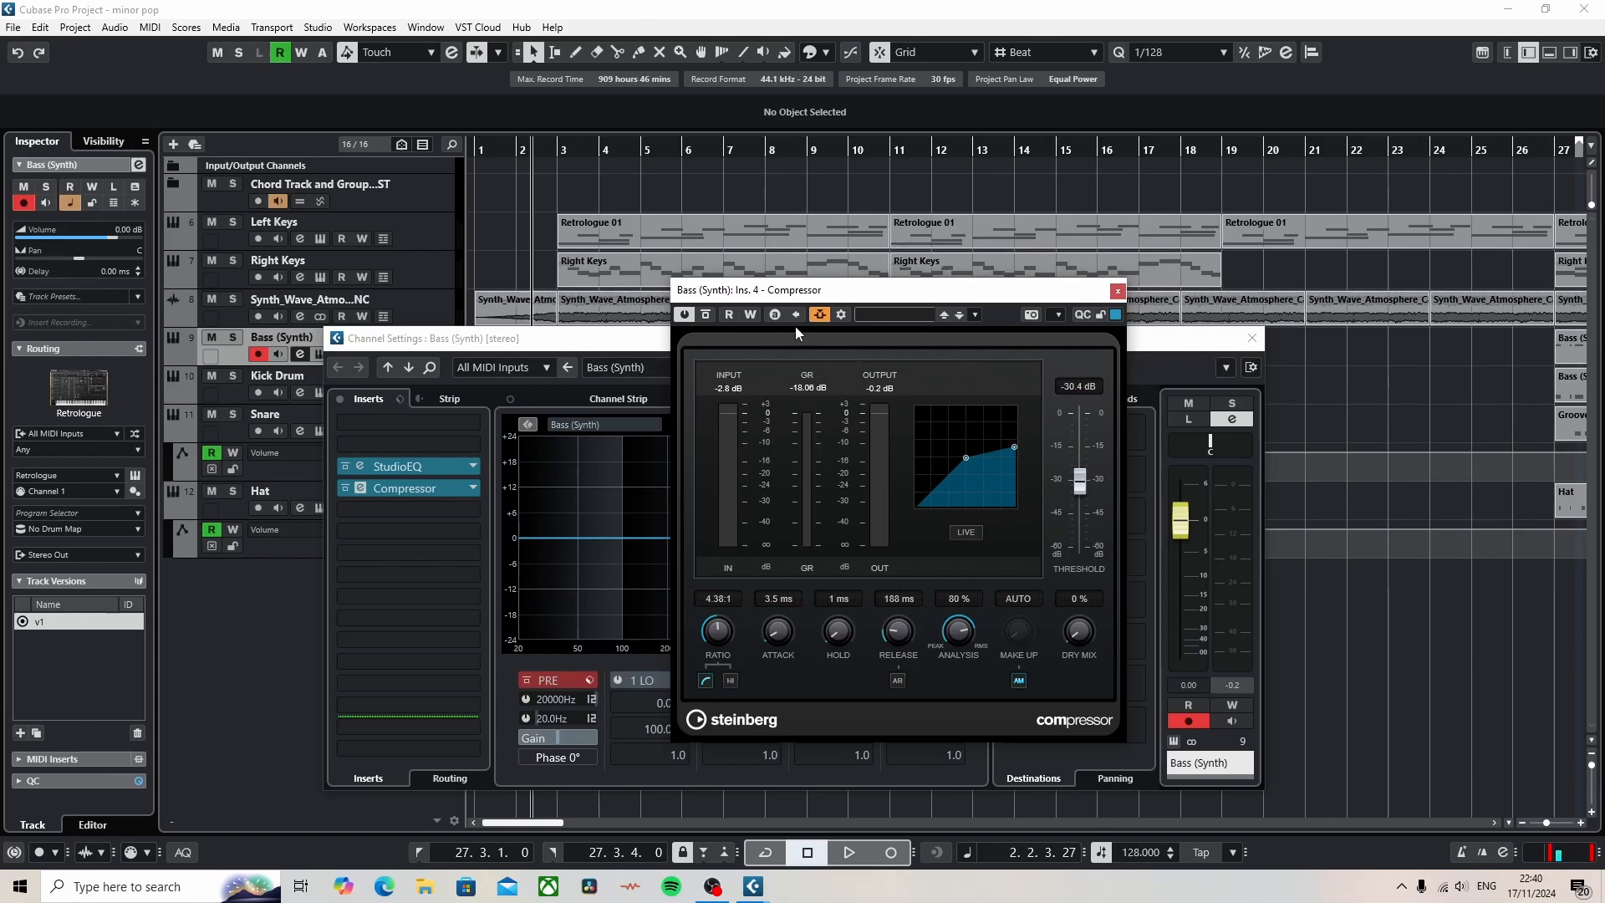
left_click(1118, 294)
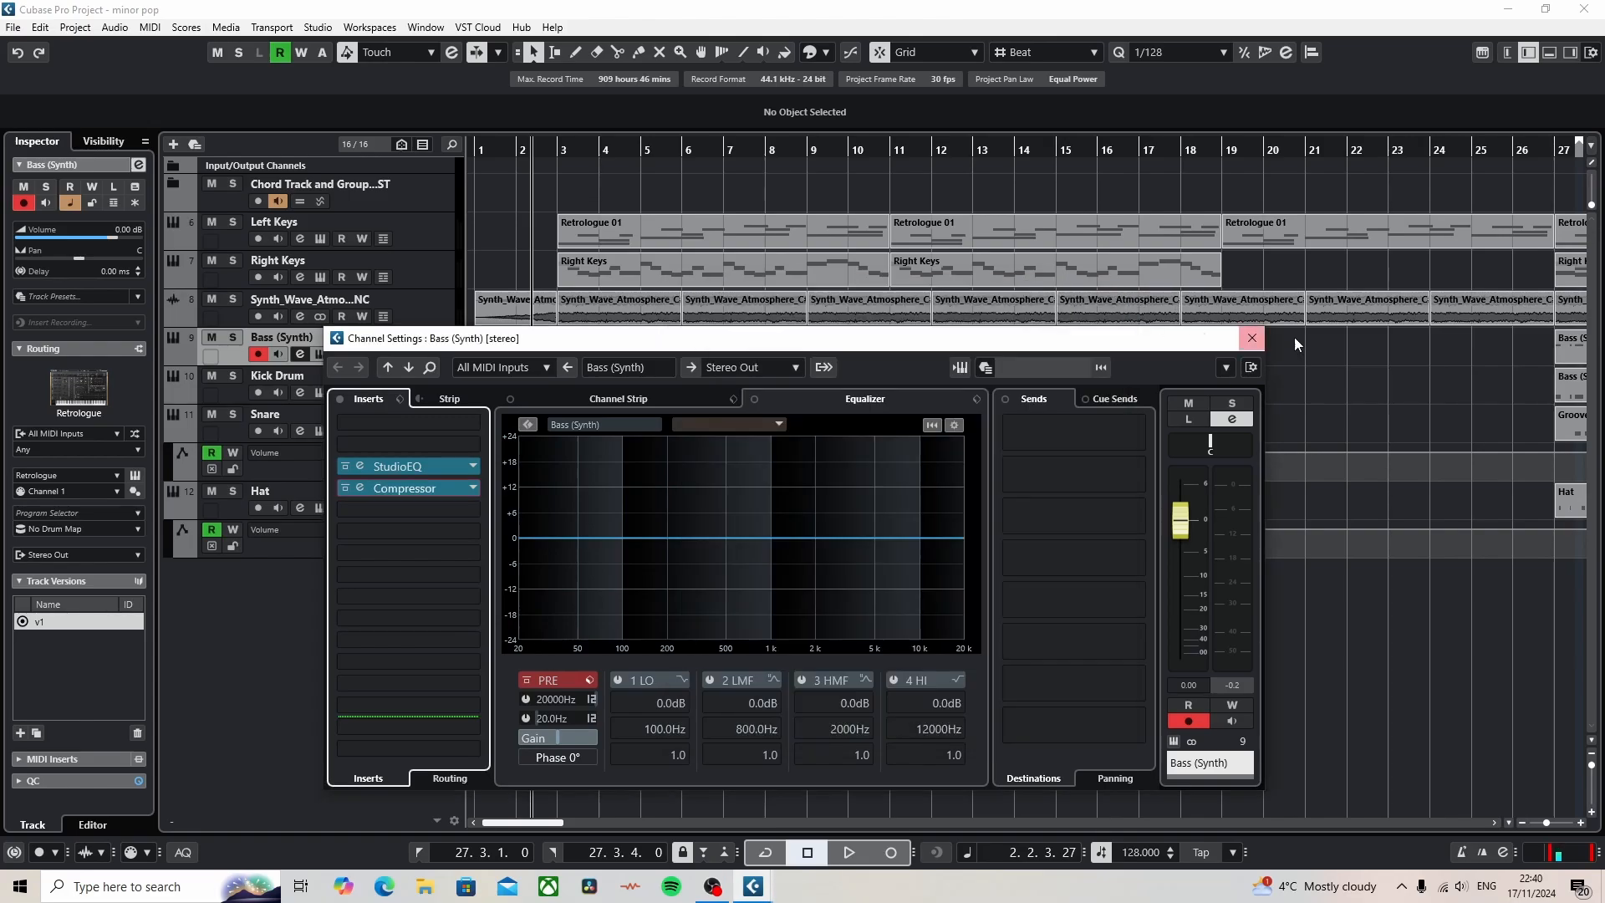
left_click(1252, 338)
Step: Check the destination of the Kick Drum's second send, keeping the Bass (Synth): Ins. 4 - Compressor side-chain
left_click(301, 392)
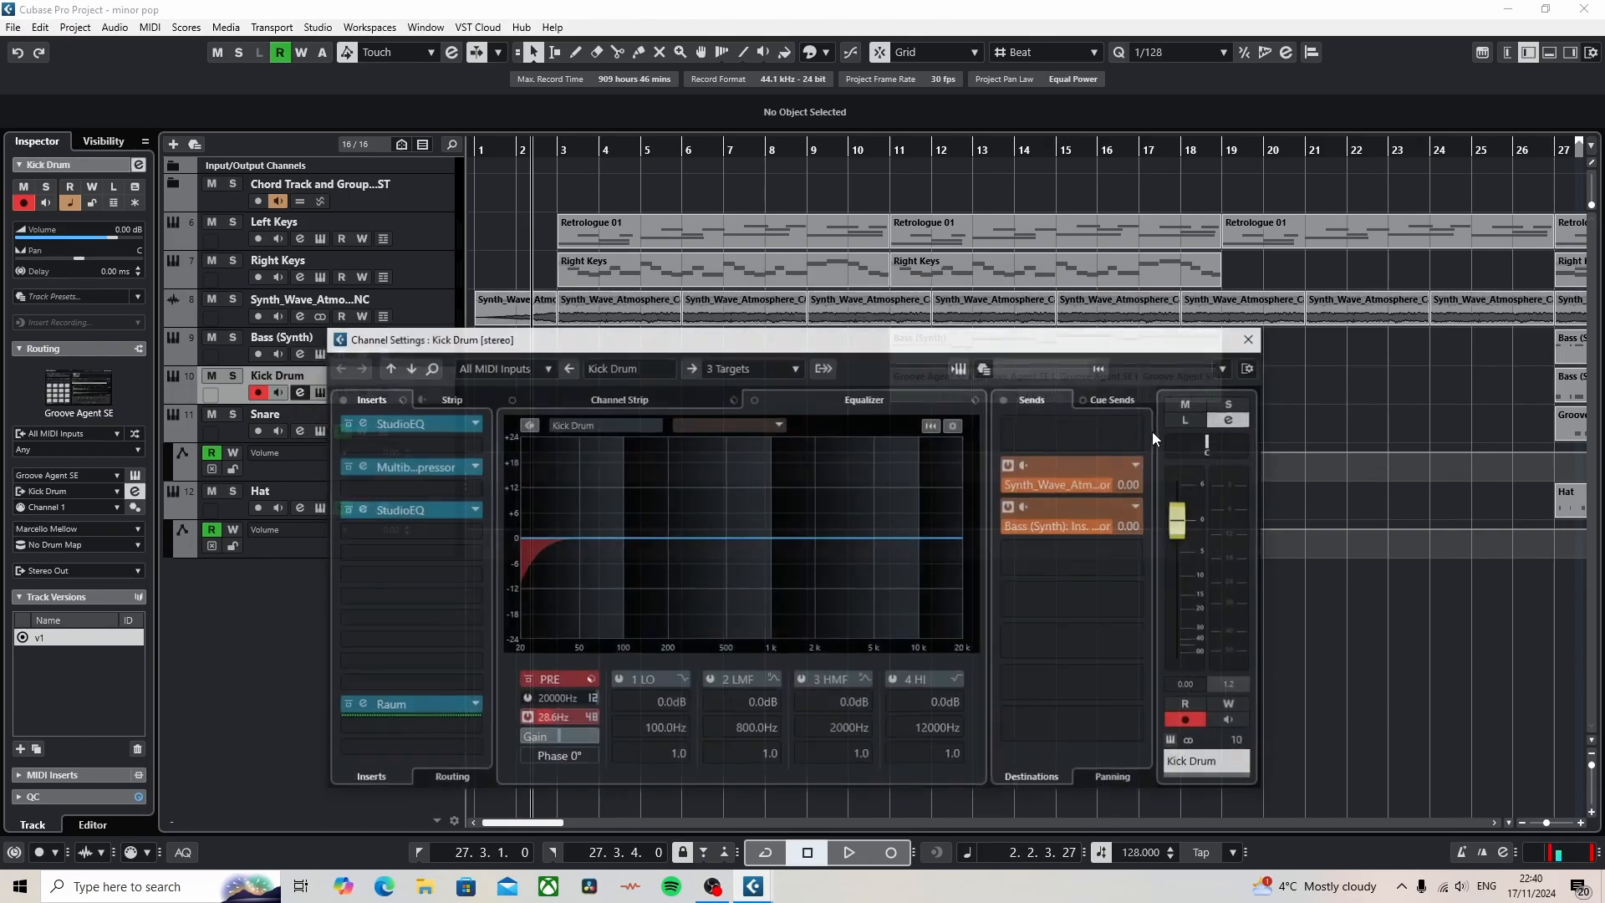
left_click(1138, 510)
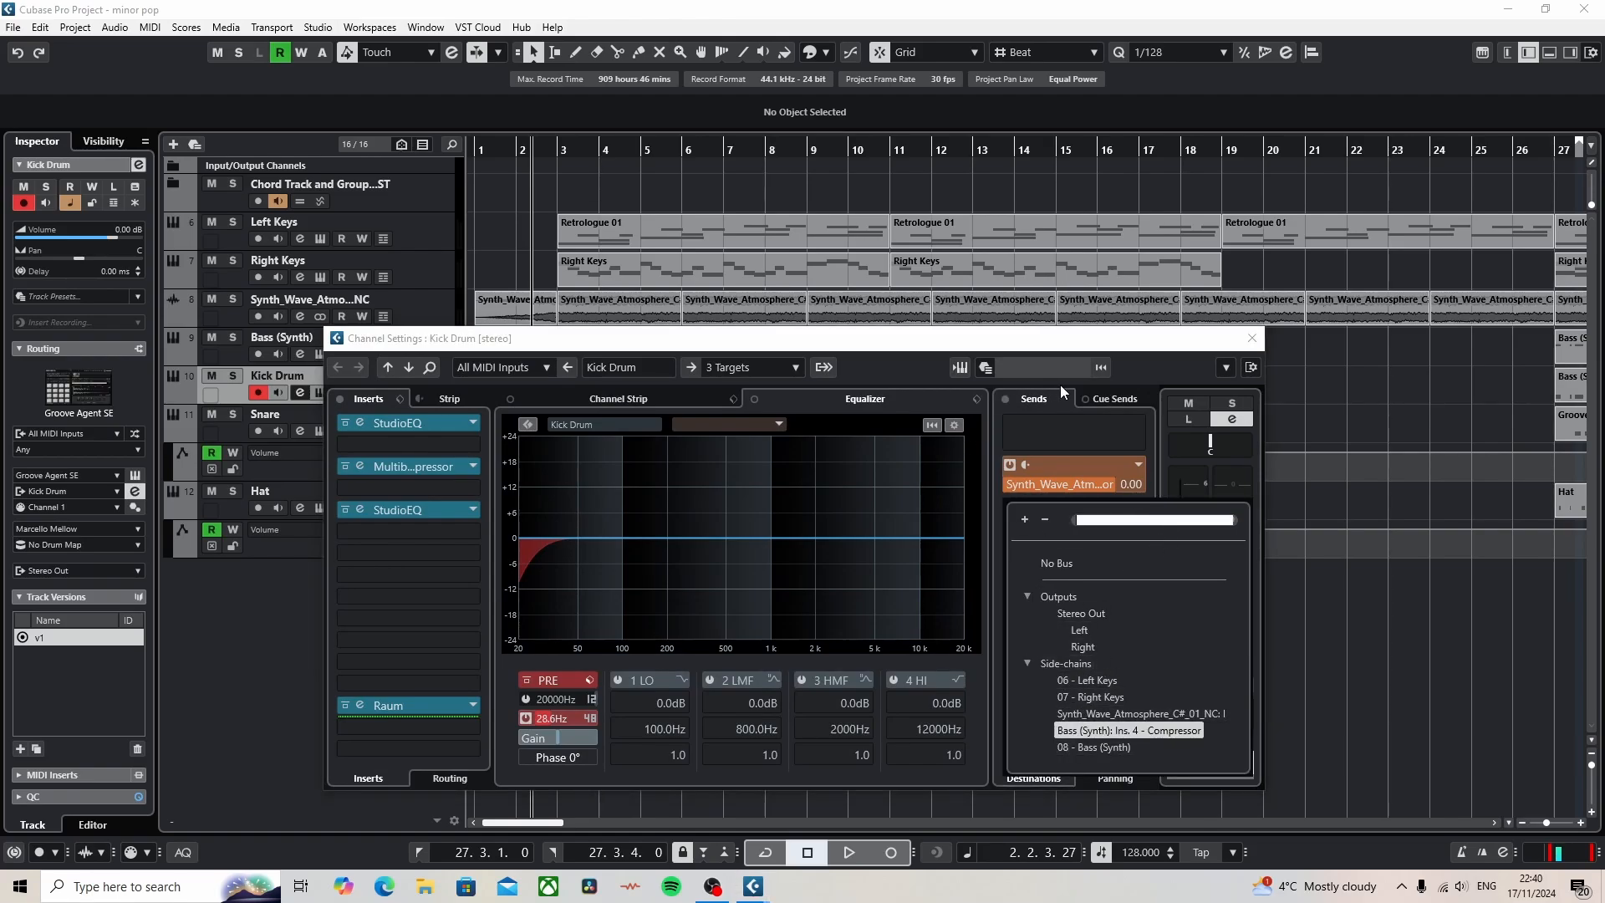
key("Return")
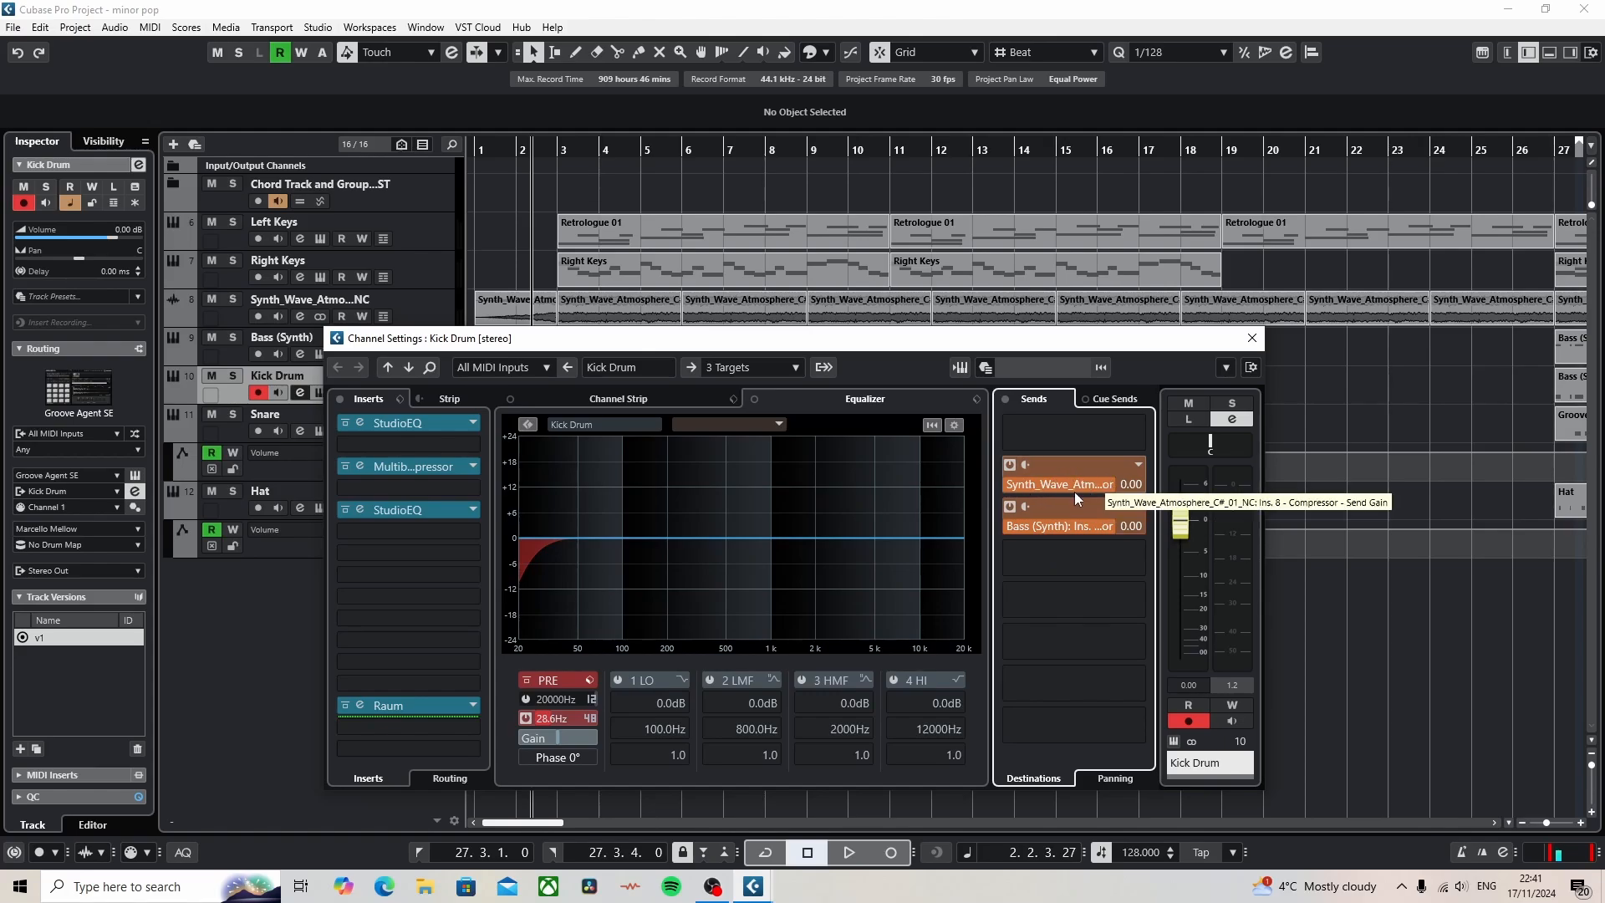
Step: Switch the Kick Drum's send to the bass compressor off and on again, and close the channel settings
left_click(1010, 507)
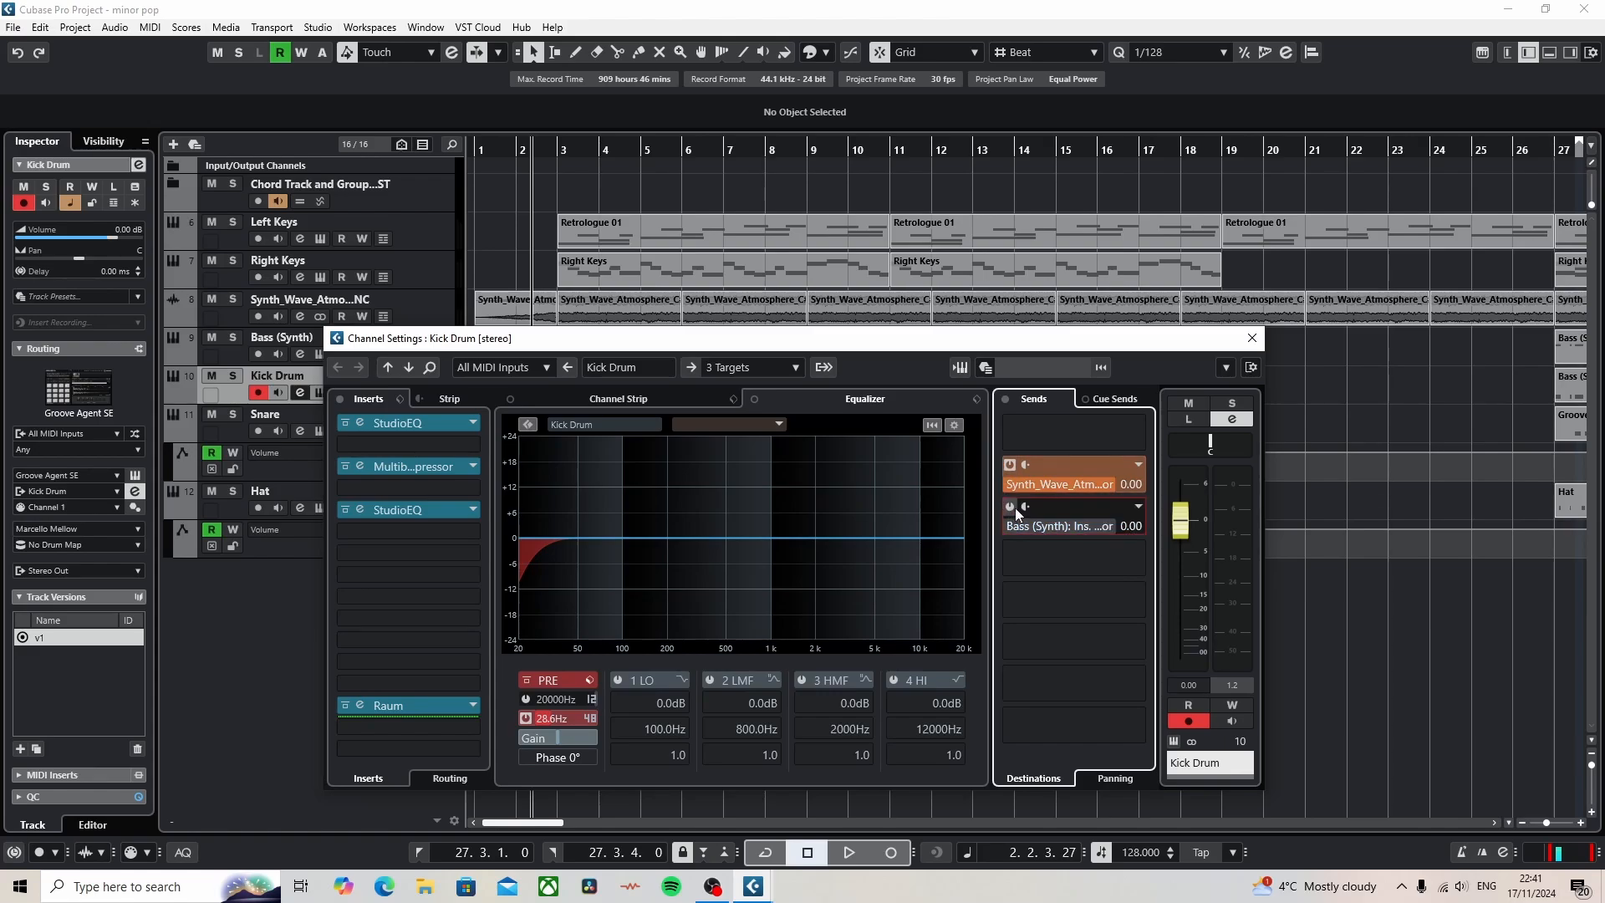
left_click(1010, 506)
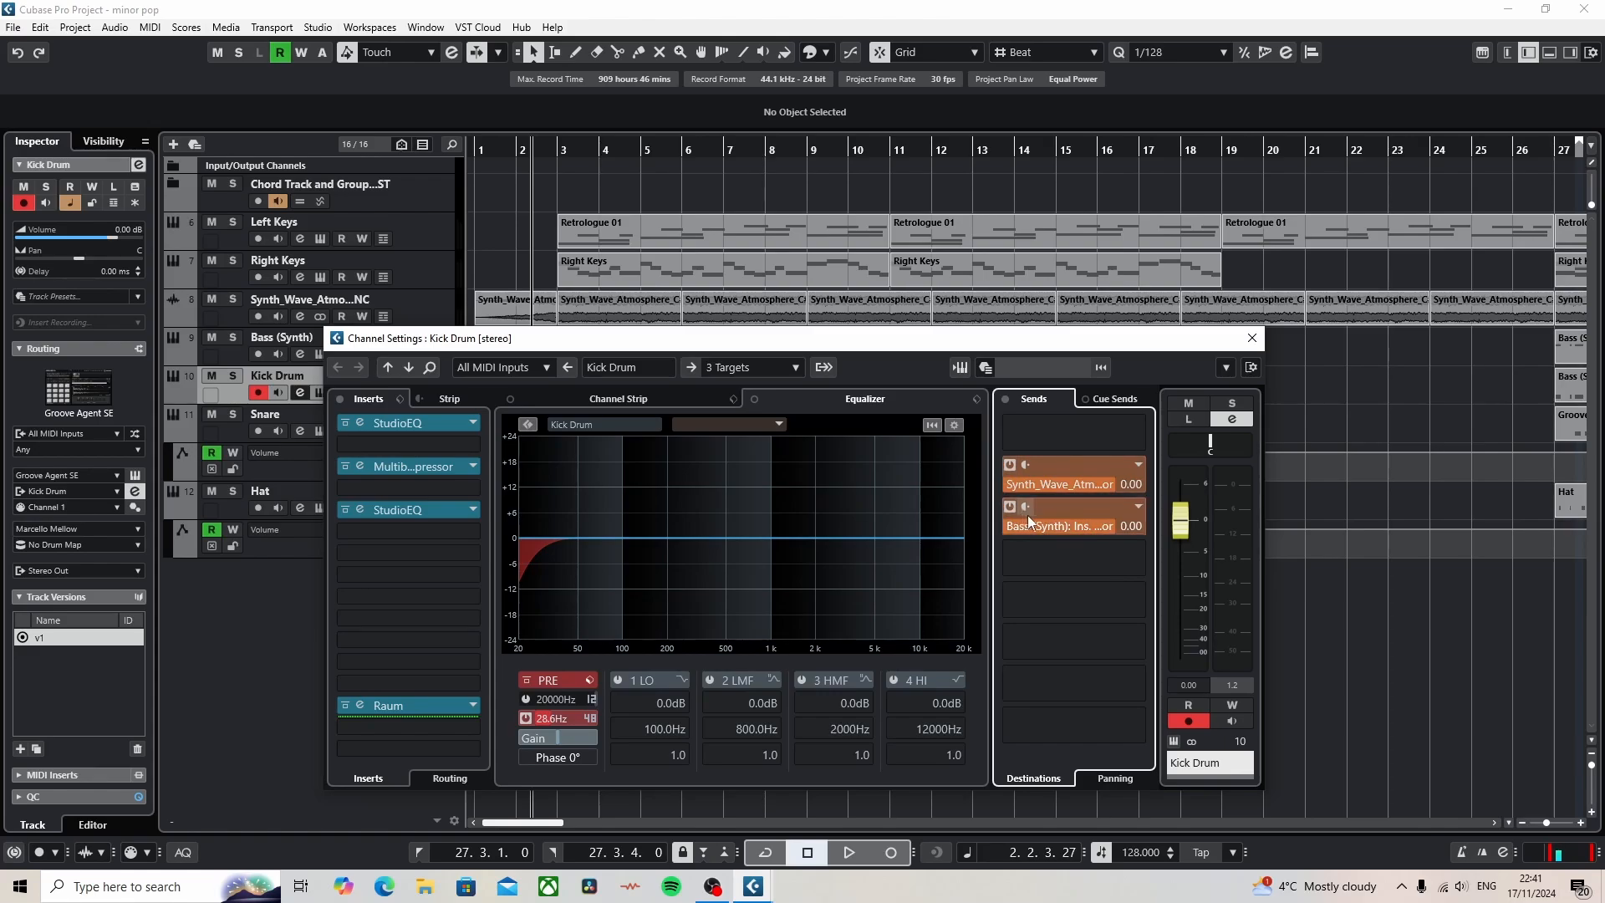
left_click(1250, 344)
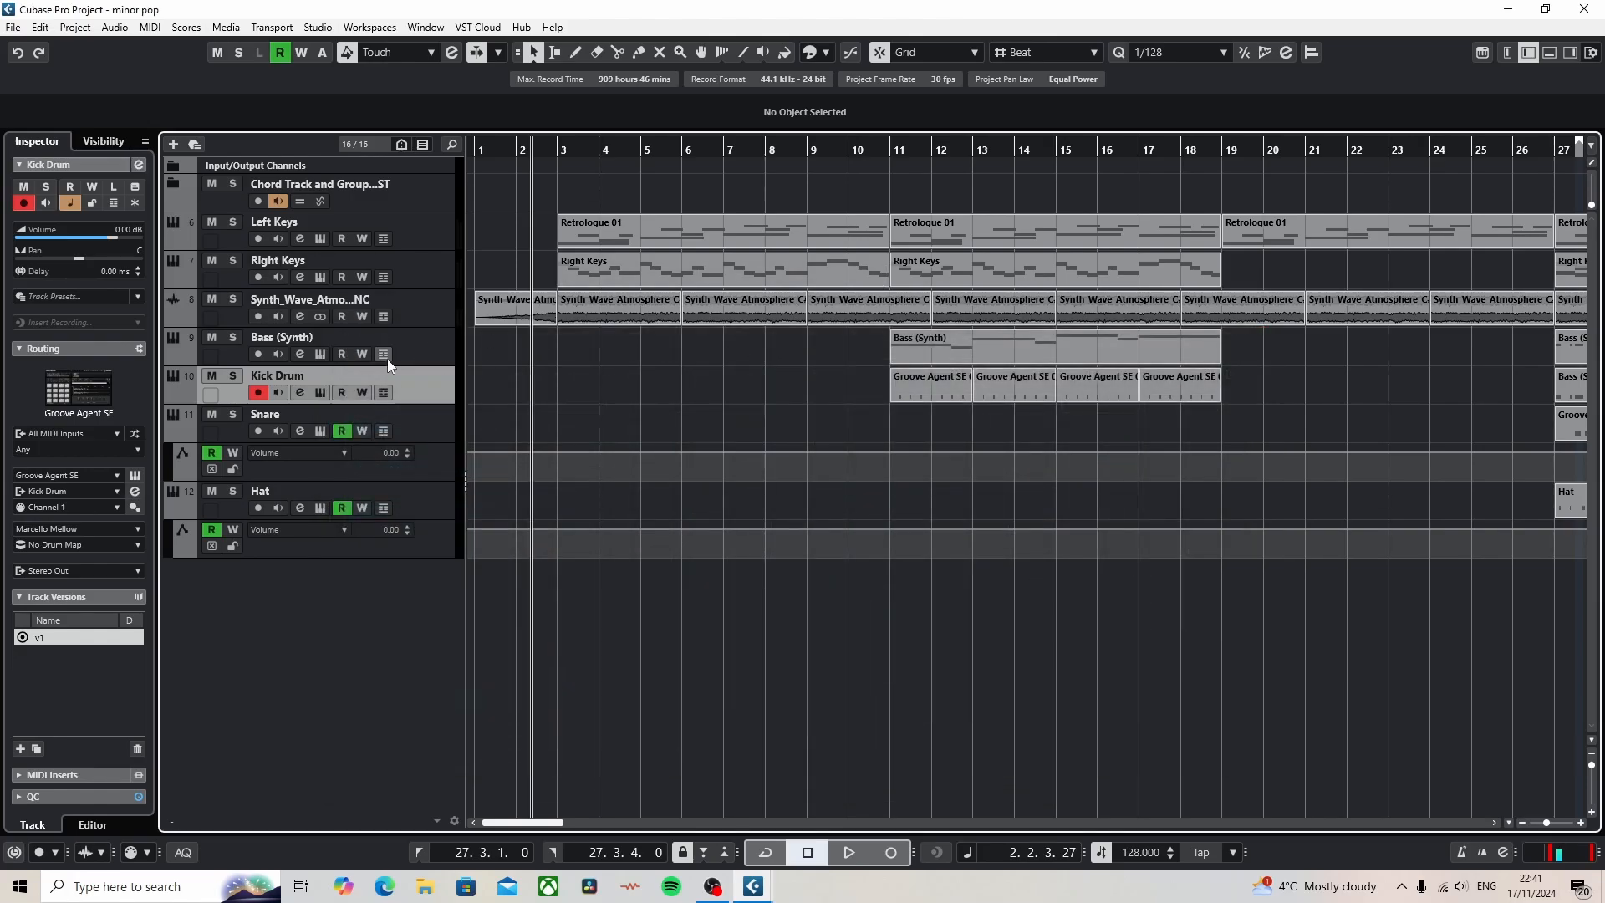
Step: Start playback from bar 10 and open the Compressor insert on the Bass (Synth) channel
left_click(422, 344)
left_click(849, 152)
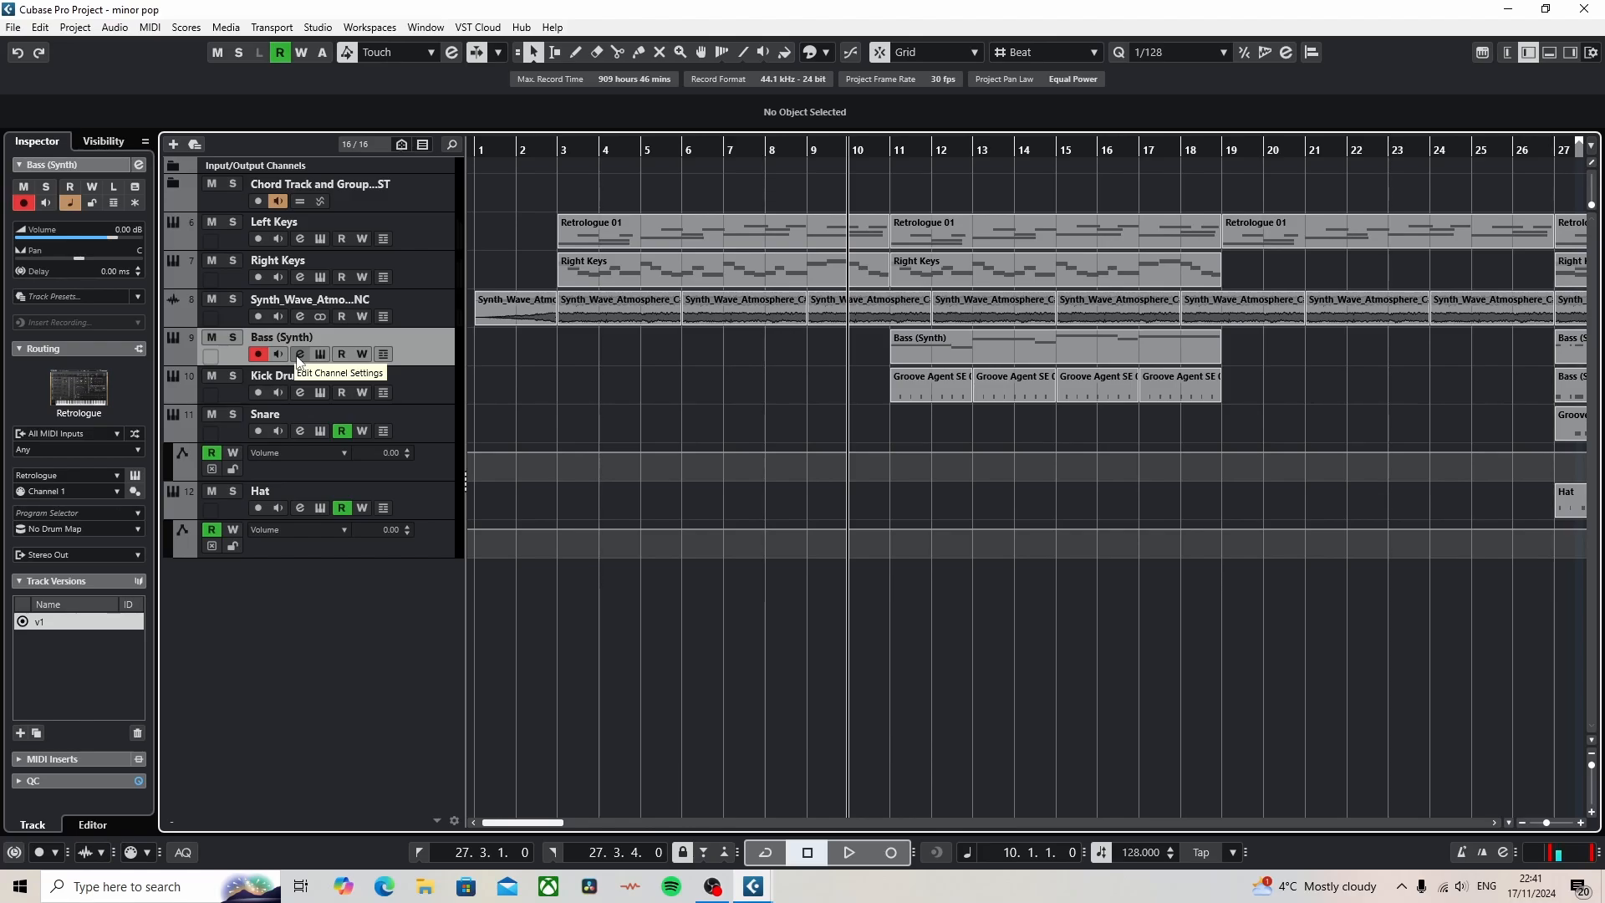
key("space")
left_click(299, 354)
left_click(434, 489)
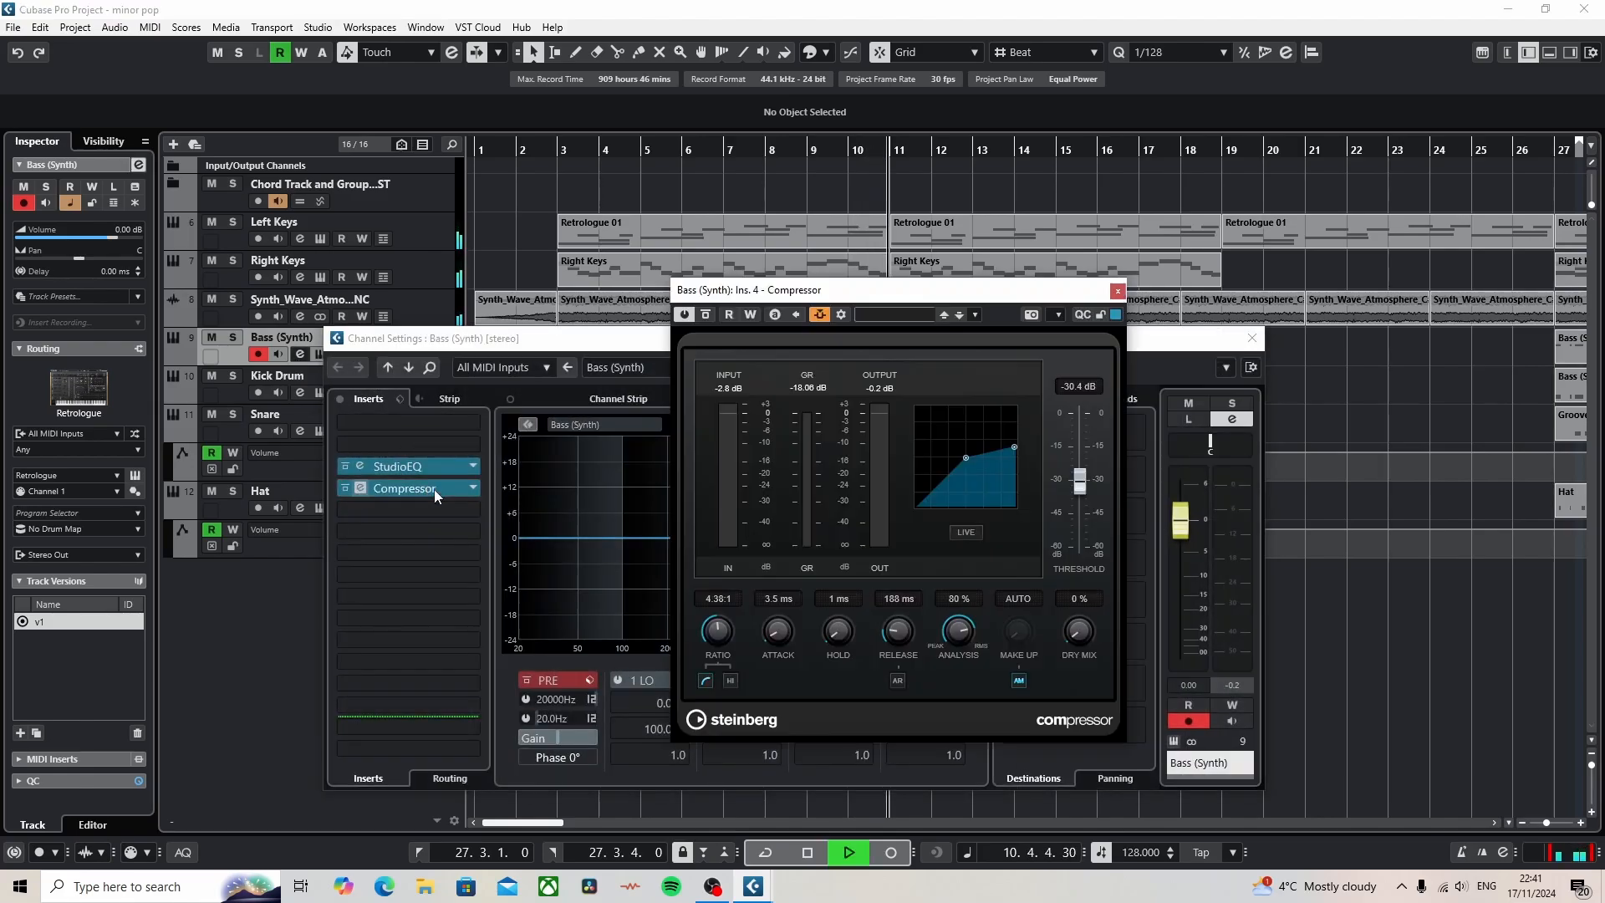
Step: Lower the bass compressor's threshold to -48.0 dB during playback, and stop playback
mouse_move(1082, 479)
left_mouse_down()
mouse_move(1083, 527)
mouse_move(1099, 454)
mouse_move(1081, 535)
mouse_move(1075, 407)
mouse_move(1080, 486)
left_mouse_up()
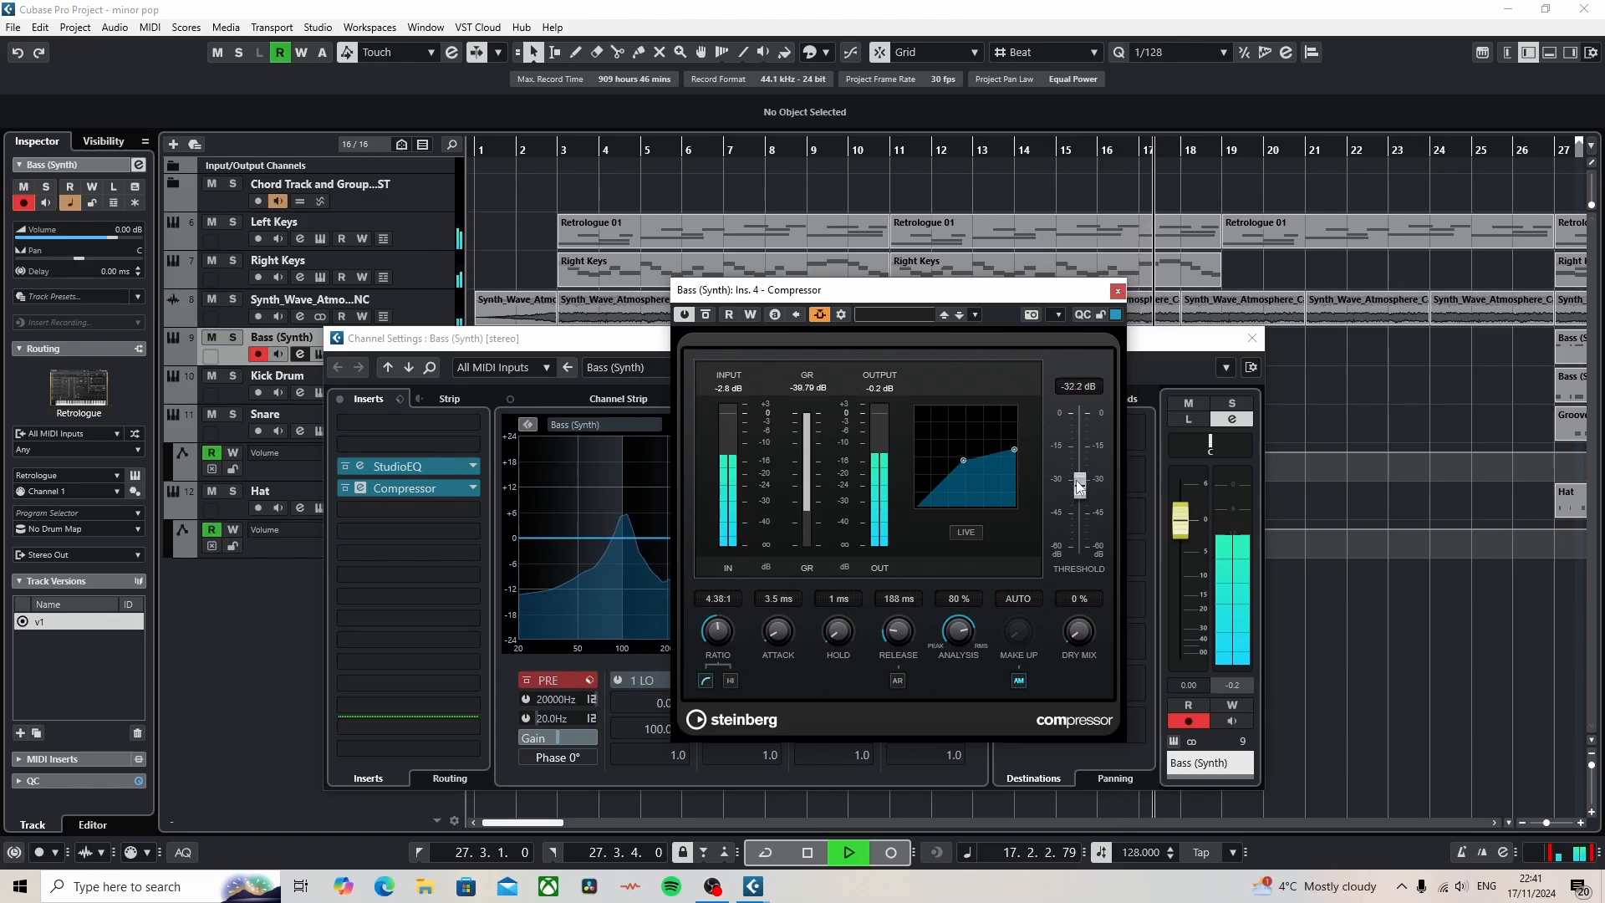
left_click_drag(1080, 483, 1065, 510)
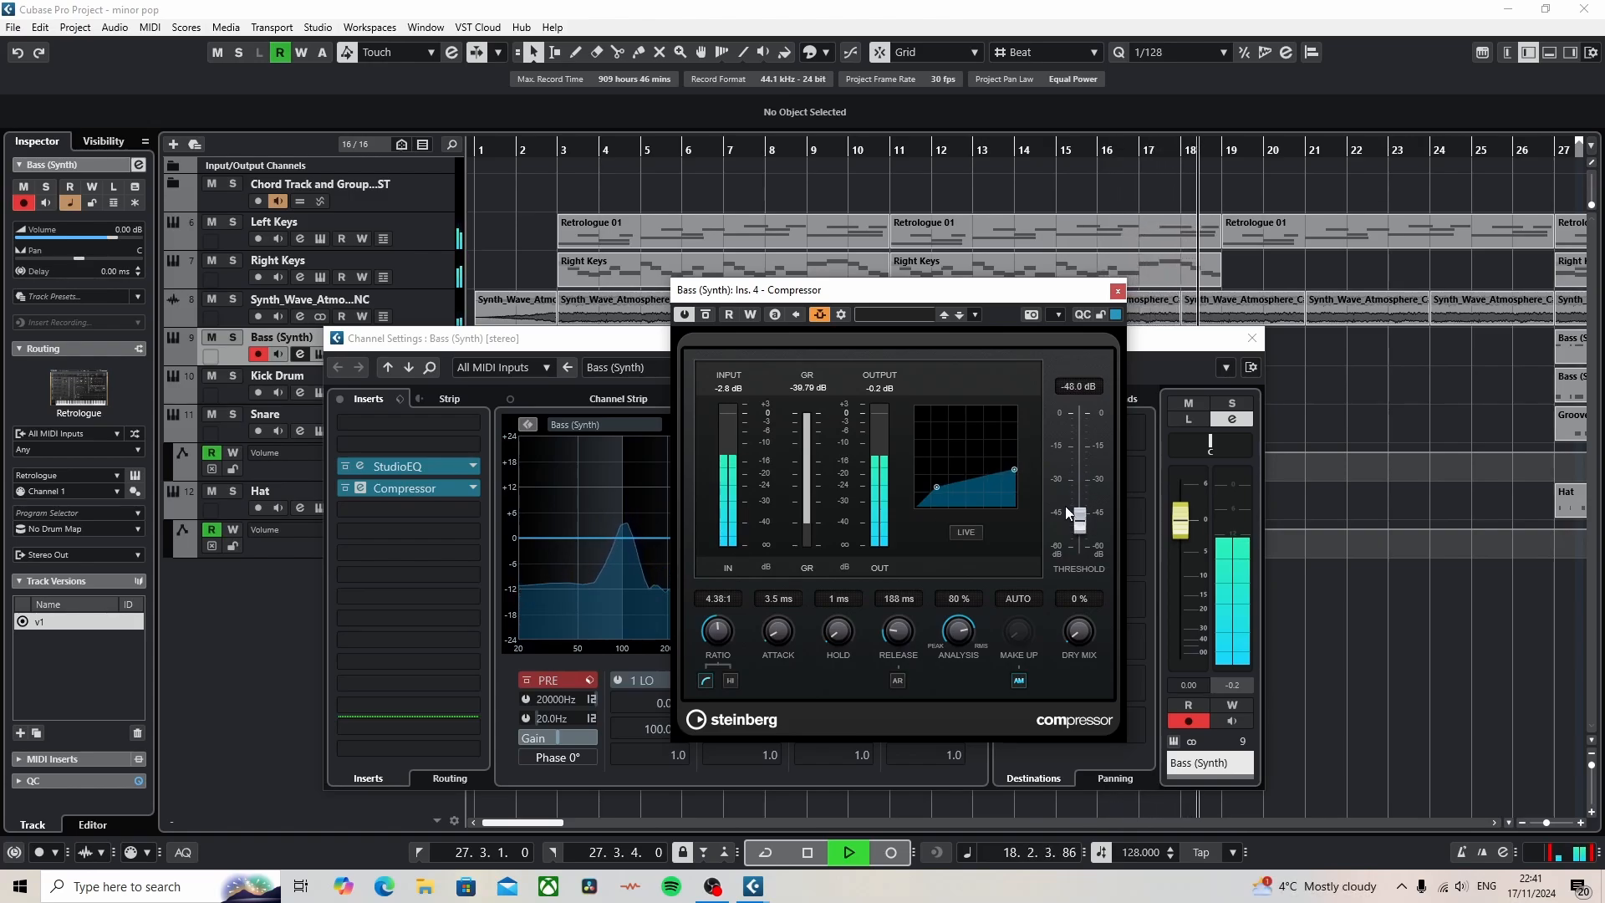
key("space")
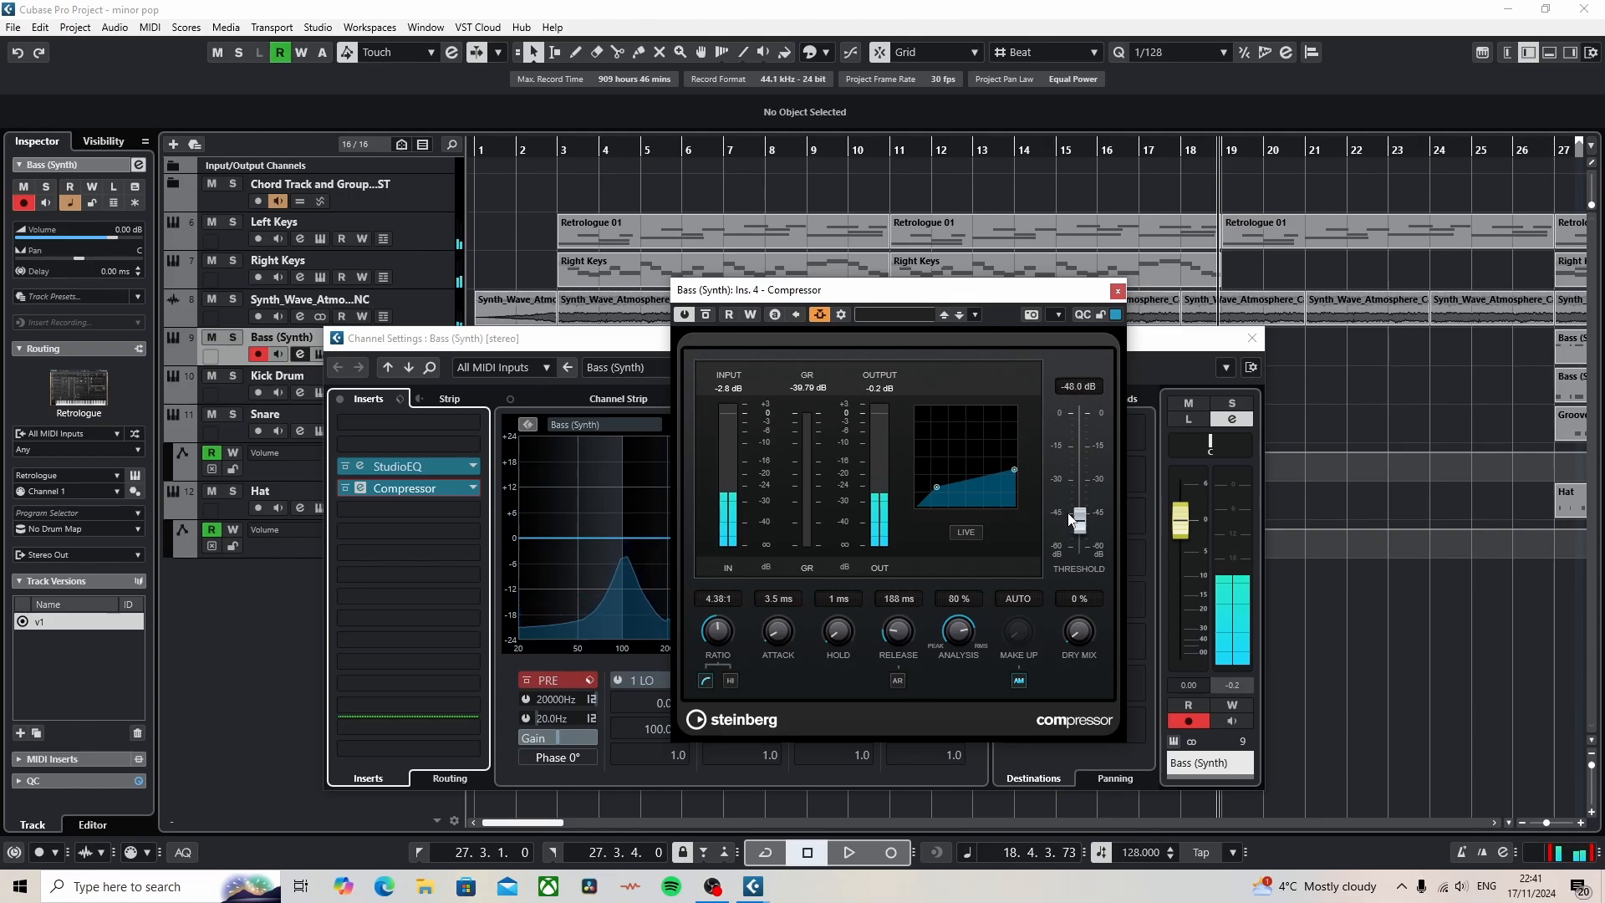
Step: Raise the bass compressor's threshold to 0.0 dB while playing from around bar 10, and stop playback
mouse_move(1075, 518)
left_mouse_down()
mouse_move(1100, 504)
mouse_move(1102, 523)
mouse_move(1126, 484)
mouse_move(1058, 460)
mouse_move(1099, 427)
left_mouse_up()
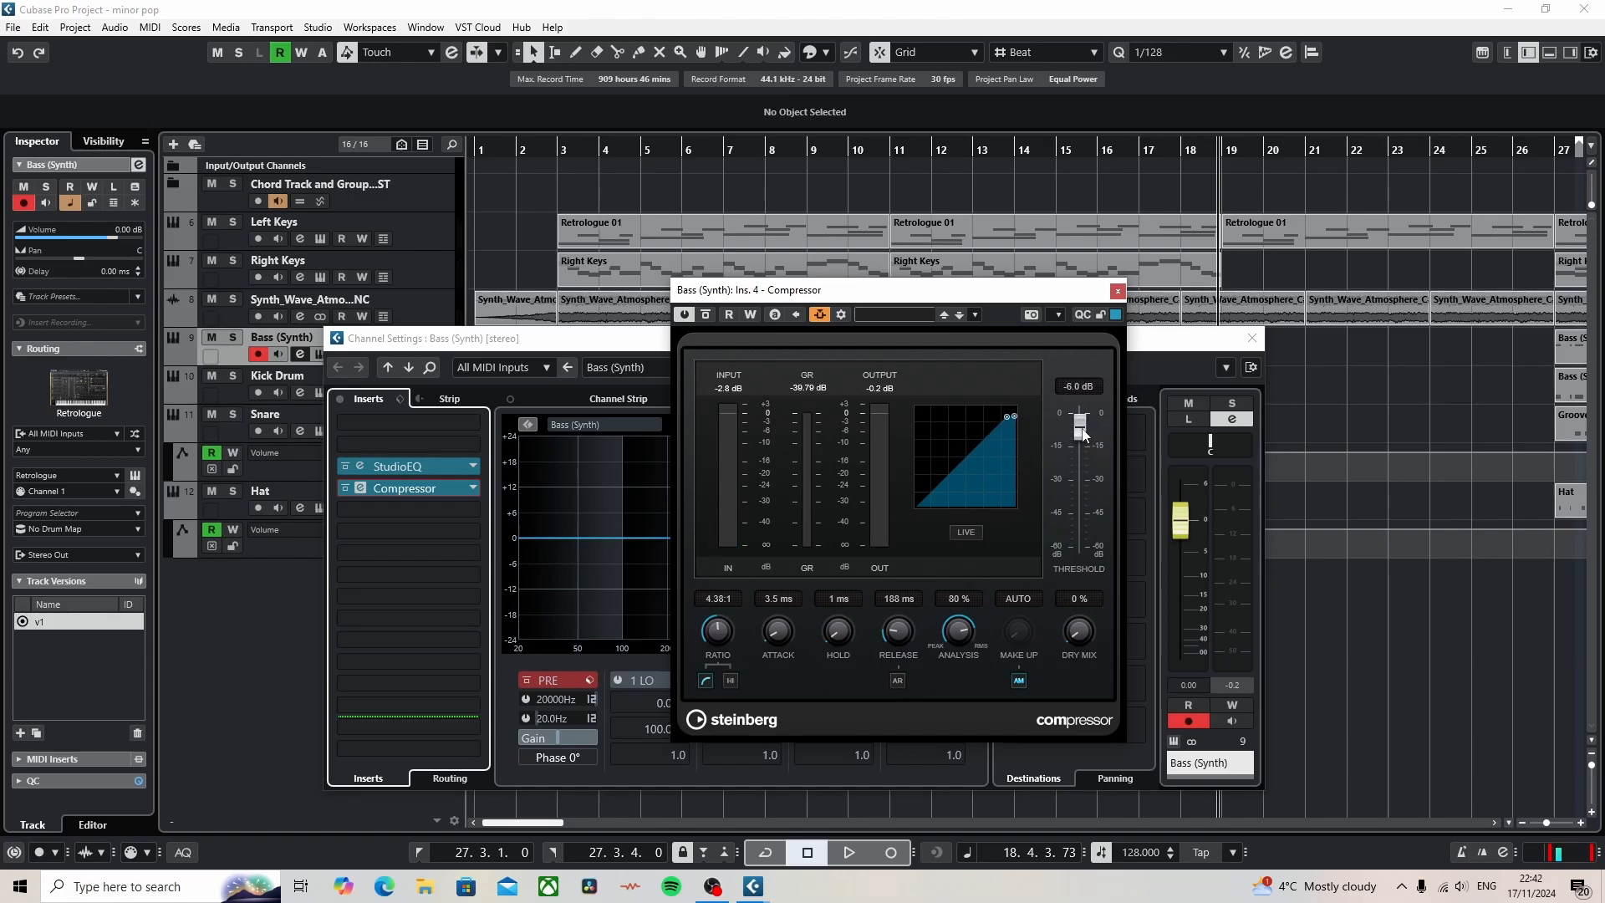
left_click(861, 152)
key("space")
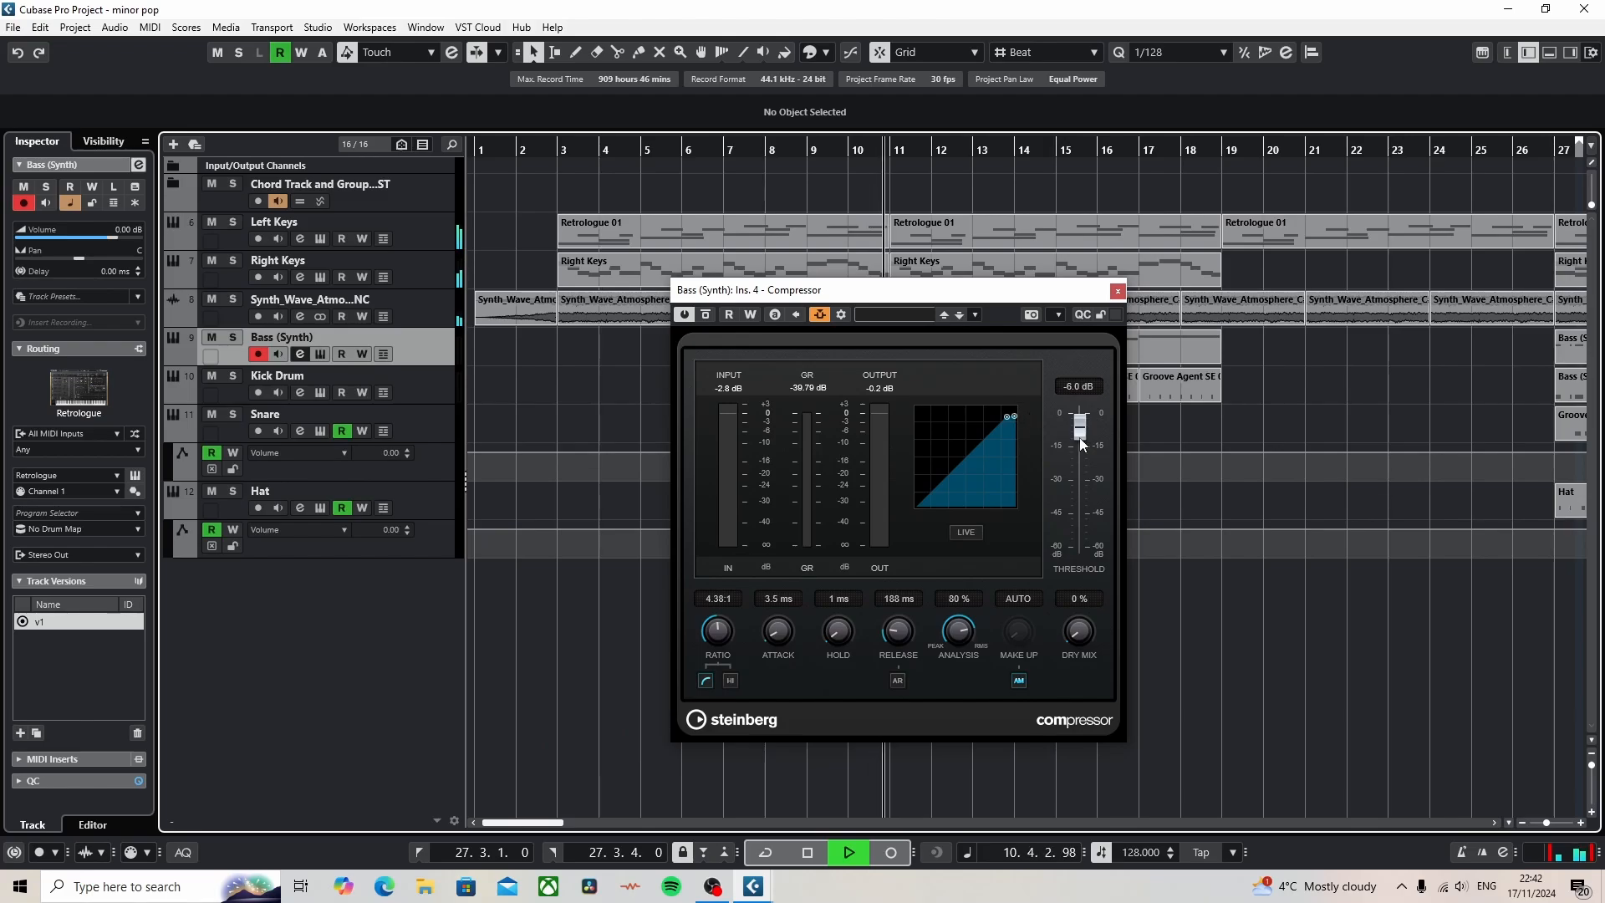
left_click_drag(1080, 435, 1068, 415)
key("space")
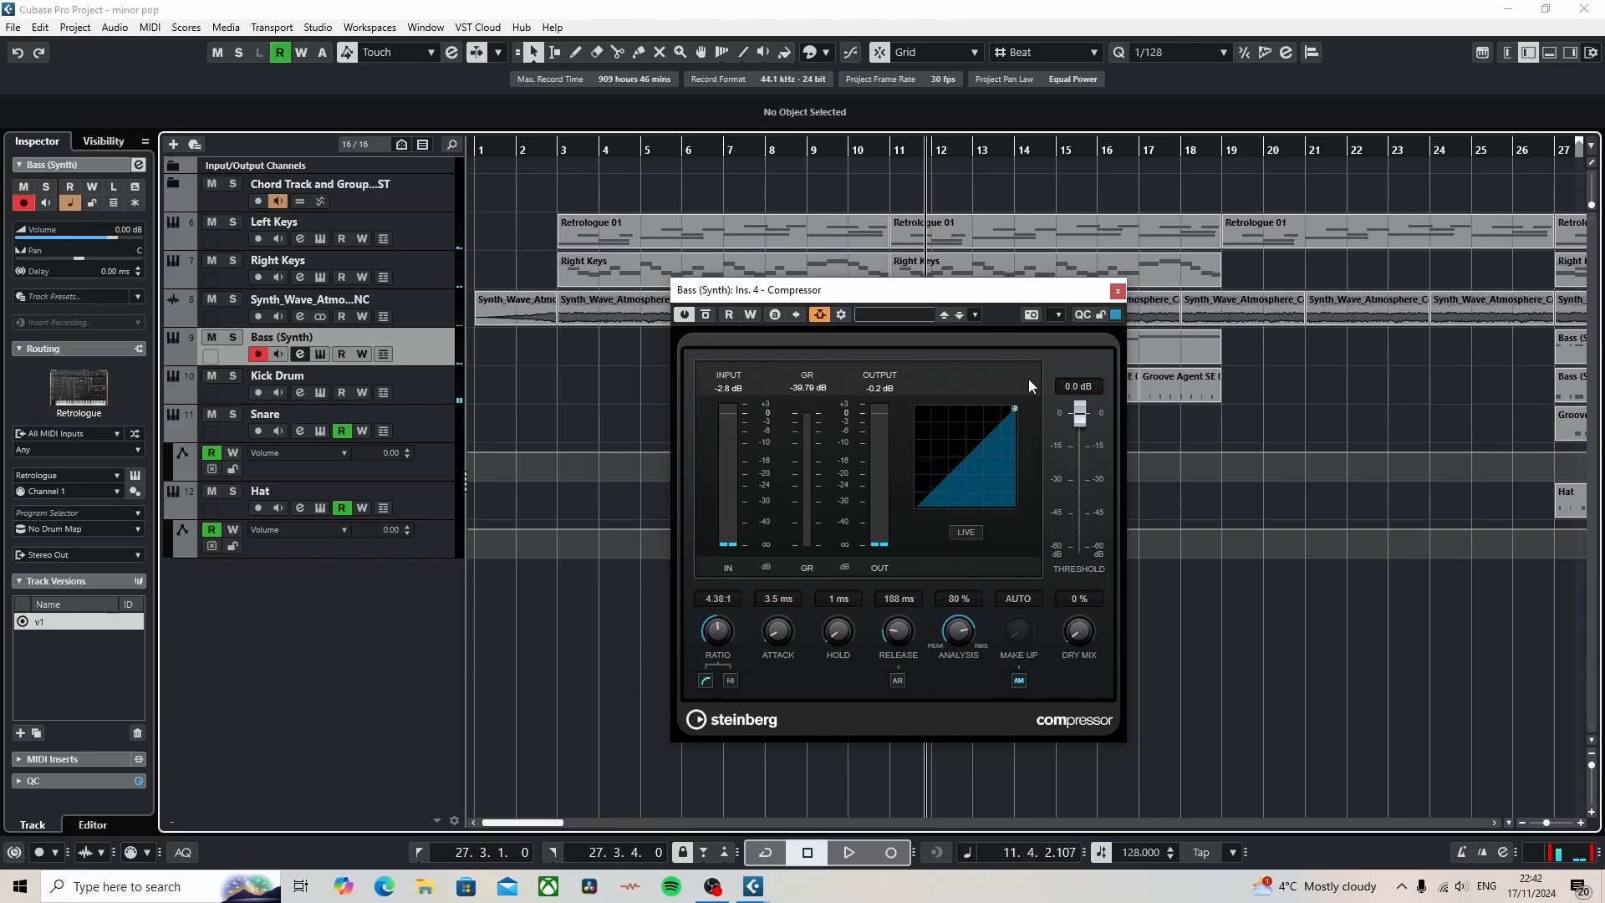
Step: Listen to the bass and kick with the threshold at 0.0 dB, and return the cursor to bar 10
left_click(881, 167)
key("space")
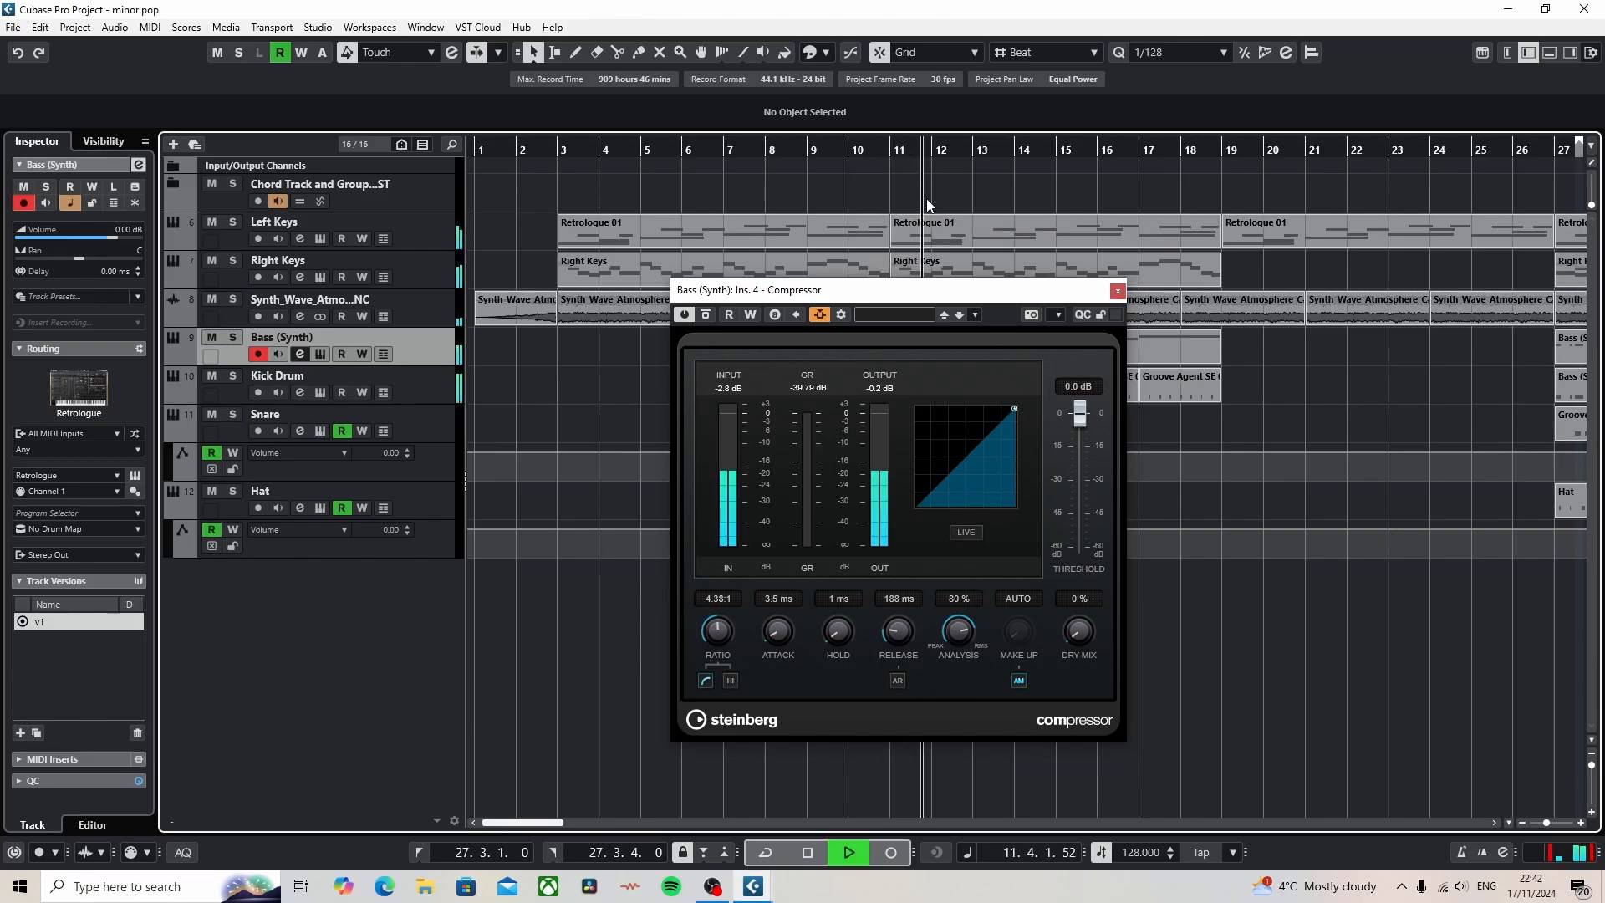
key("space")
left_click(870, 155)
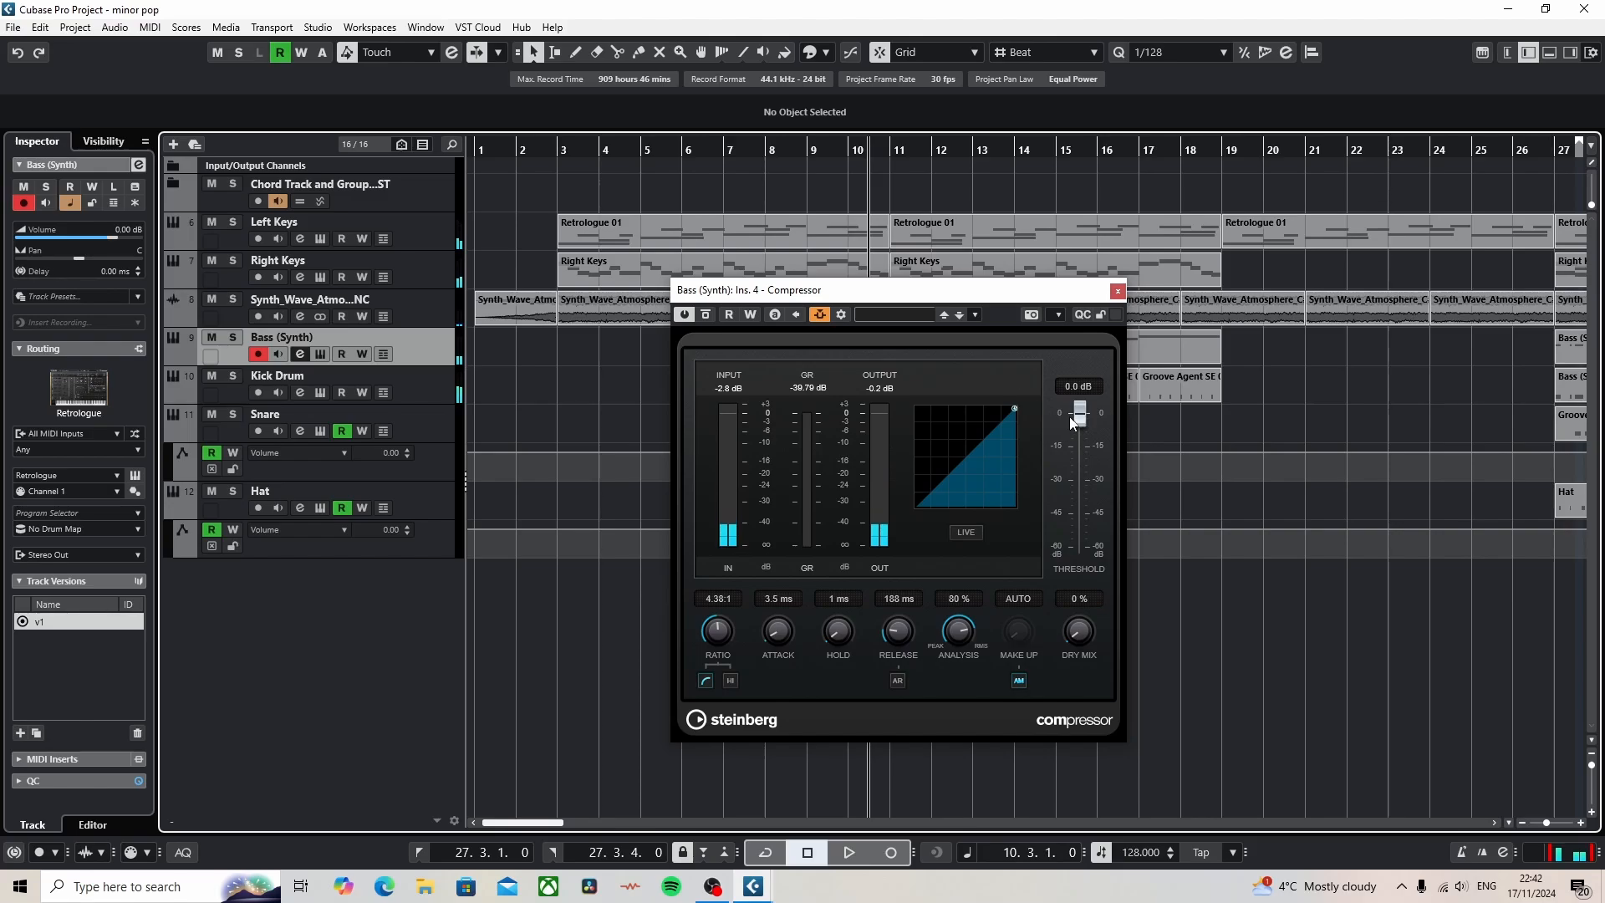
Step: Set the bass compressor's threshold to -34.5 dB while listening to playback, stop playback and close the compressor
left_click_drag(1078, 412, 1088, 511)
key("space")
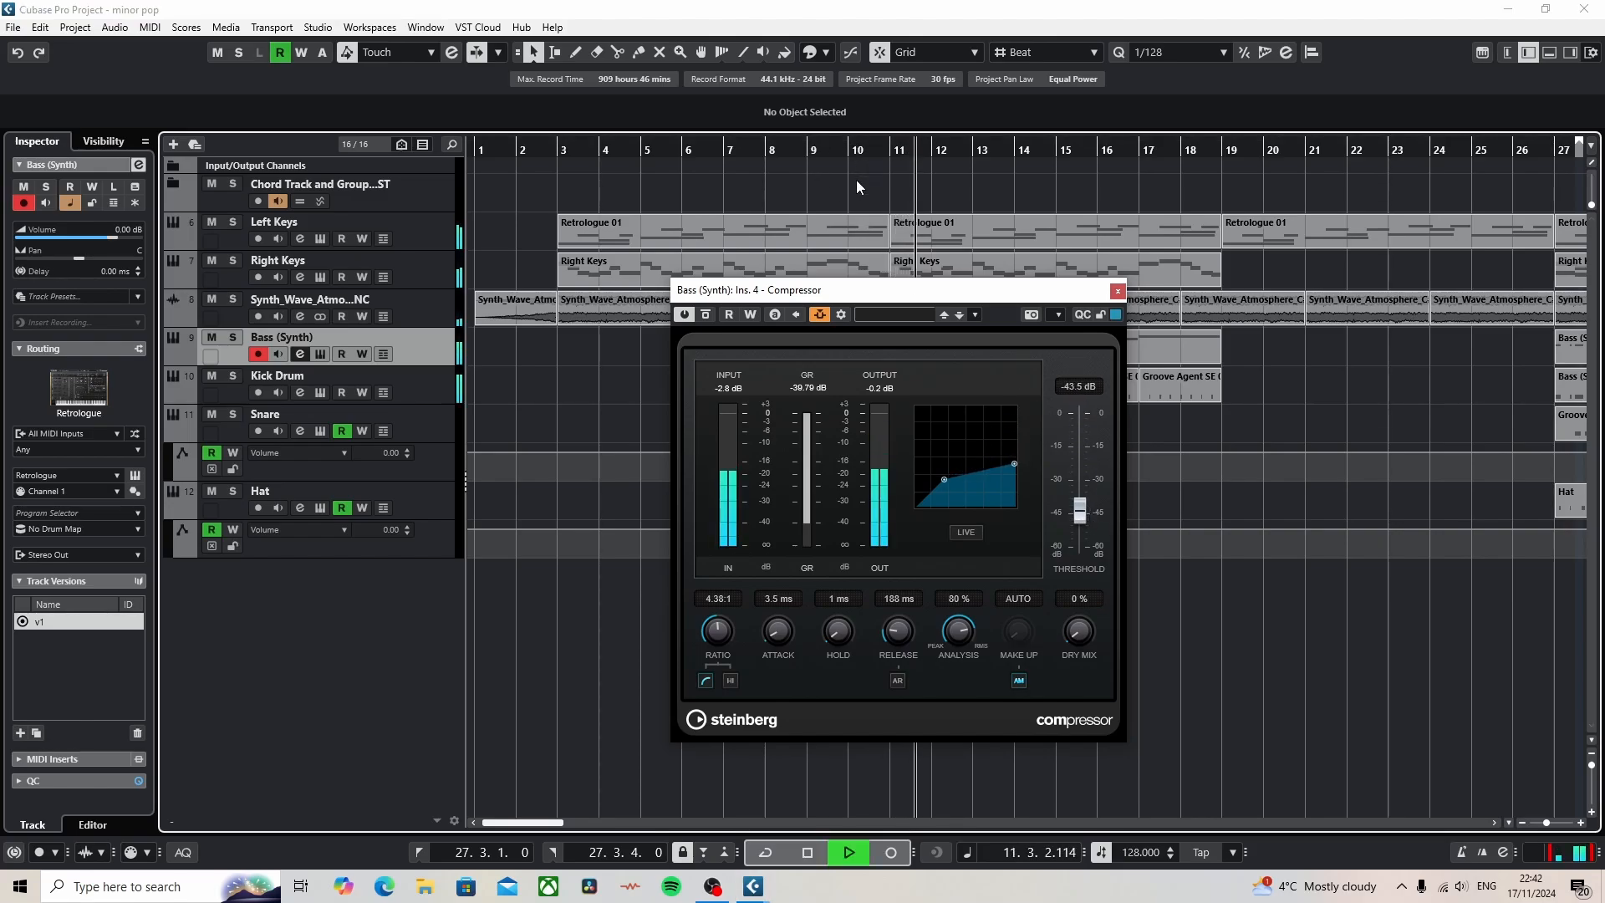
left_click_drag(1079, 511, 1089, 493)
key("space")
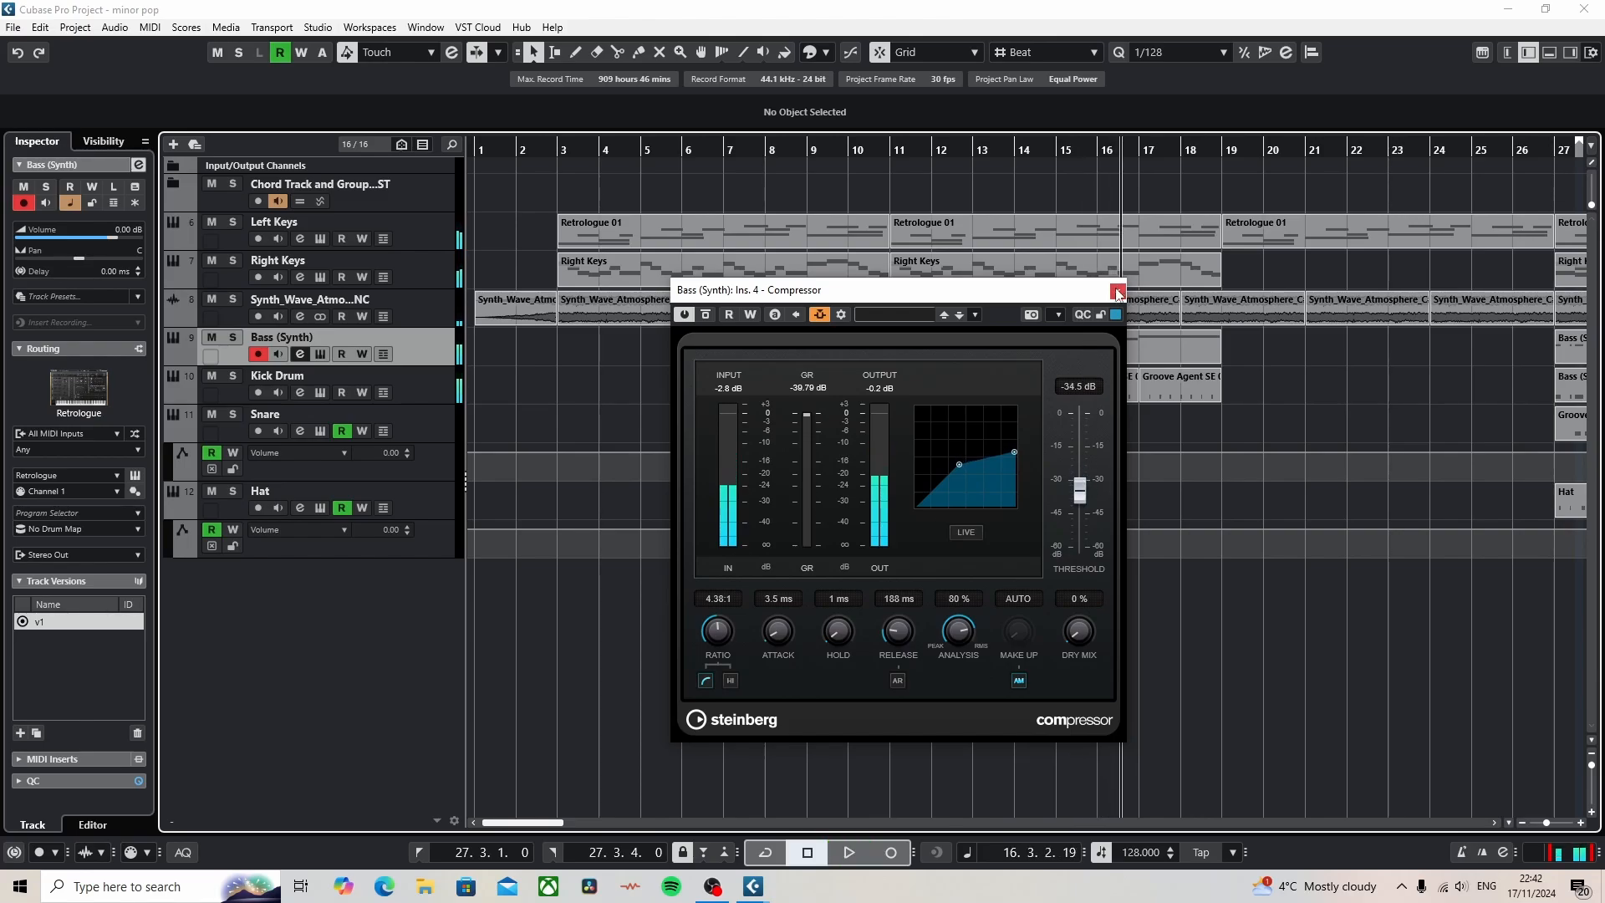
left_click(1118, 290)
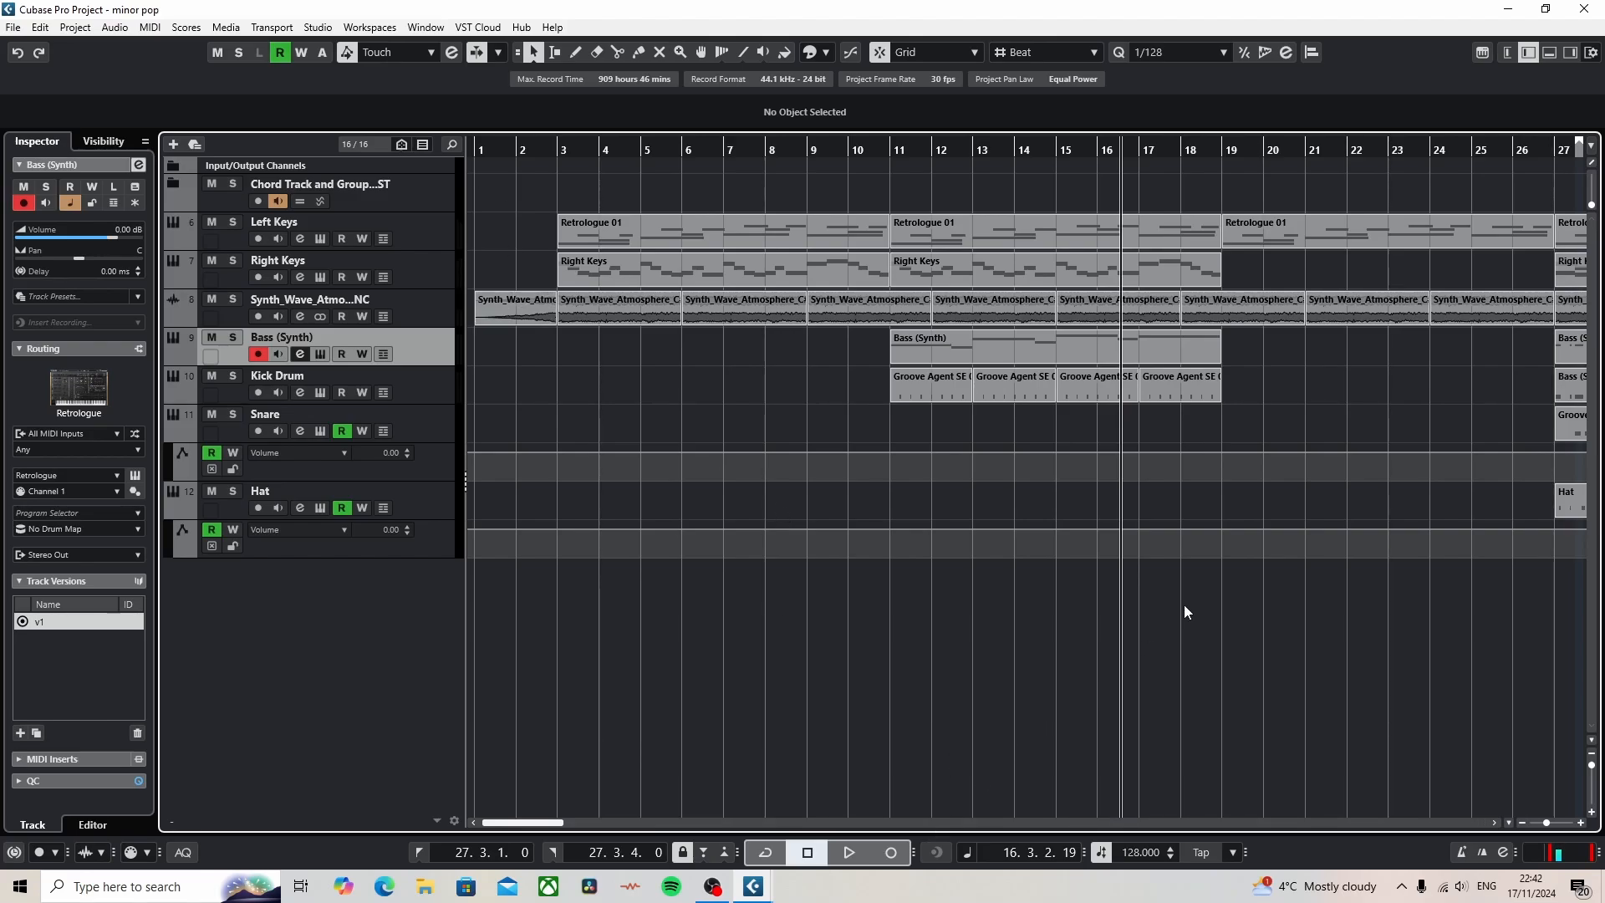
Step: Listen from just before bar 27 to bar 31 with the Snare and Hat tracks muted, and unmute both tracks
left_click_drag(1296, 669, 824, 635)
left_click(212, 416)
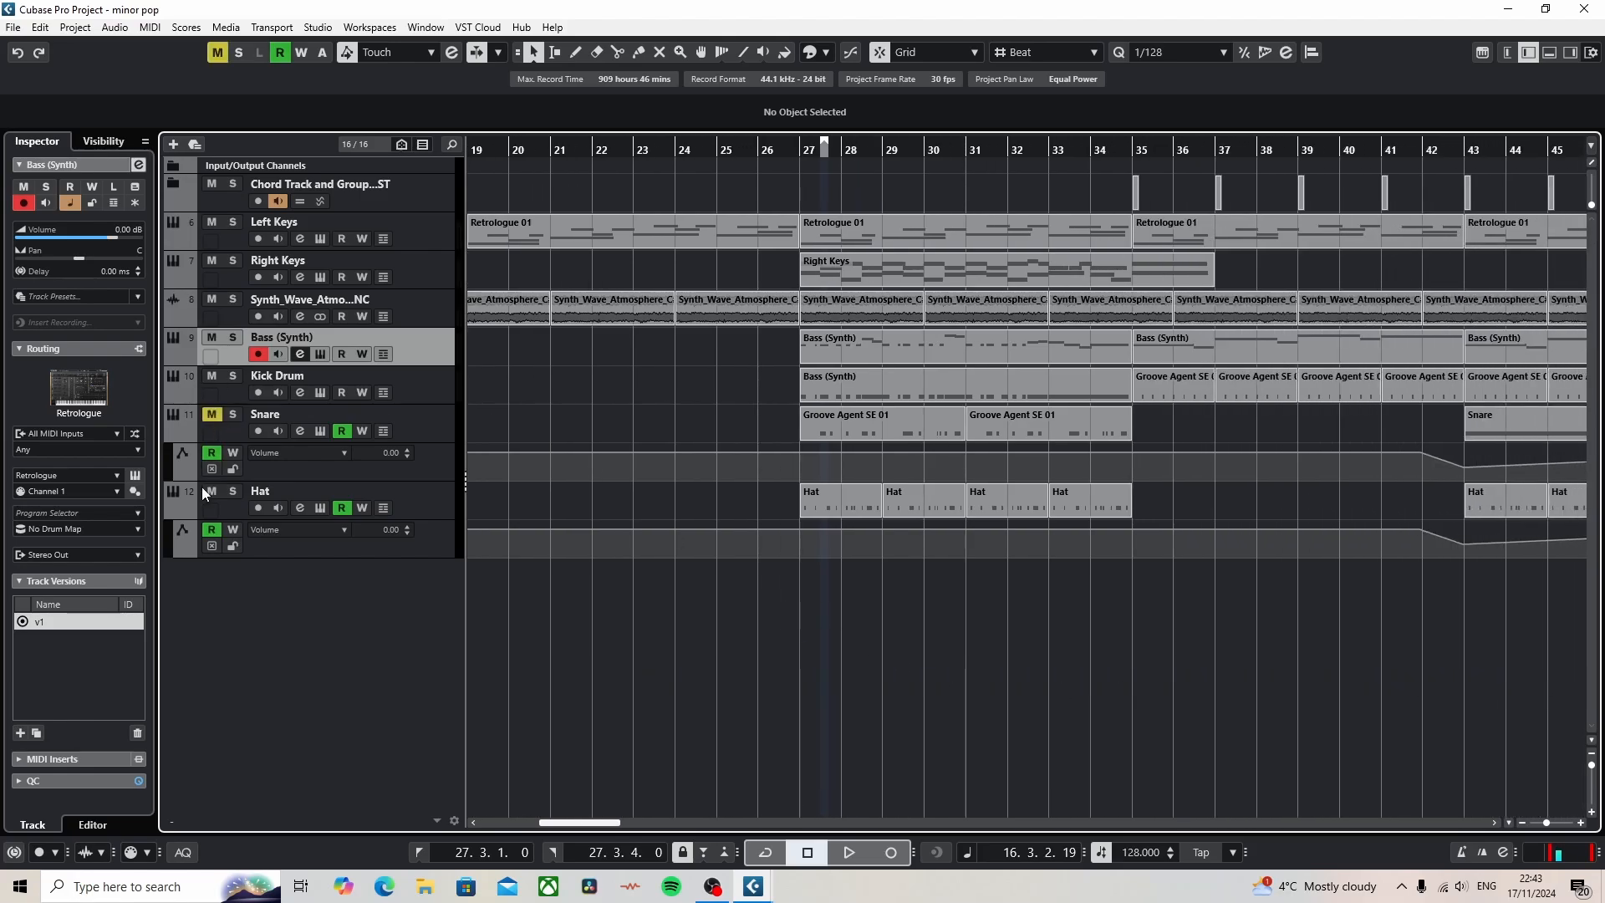
left_click(207, 490)
left_click(789, 153)
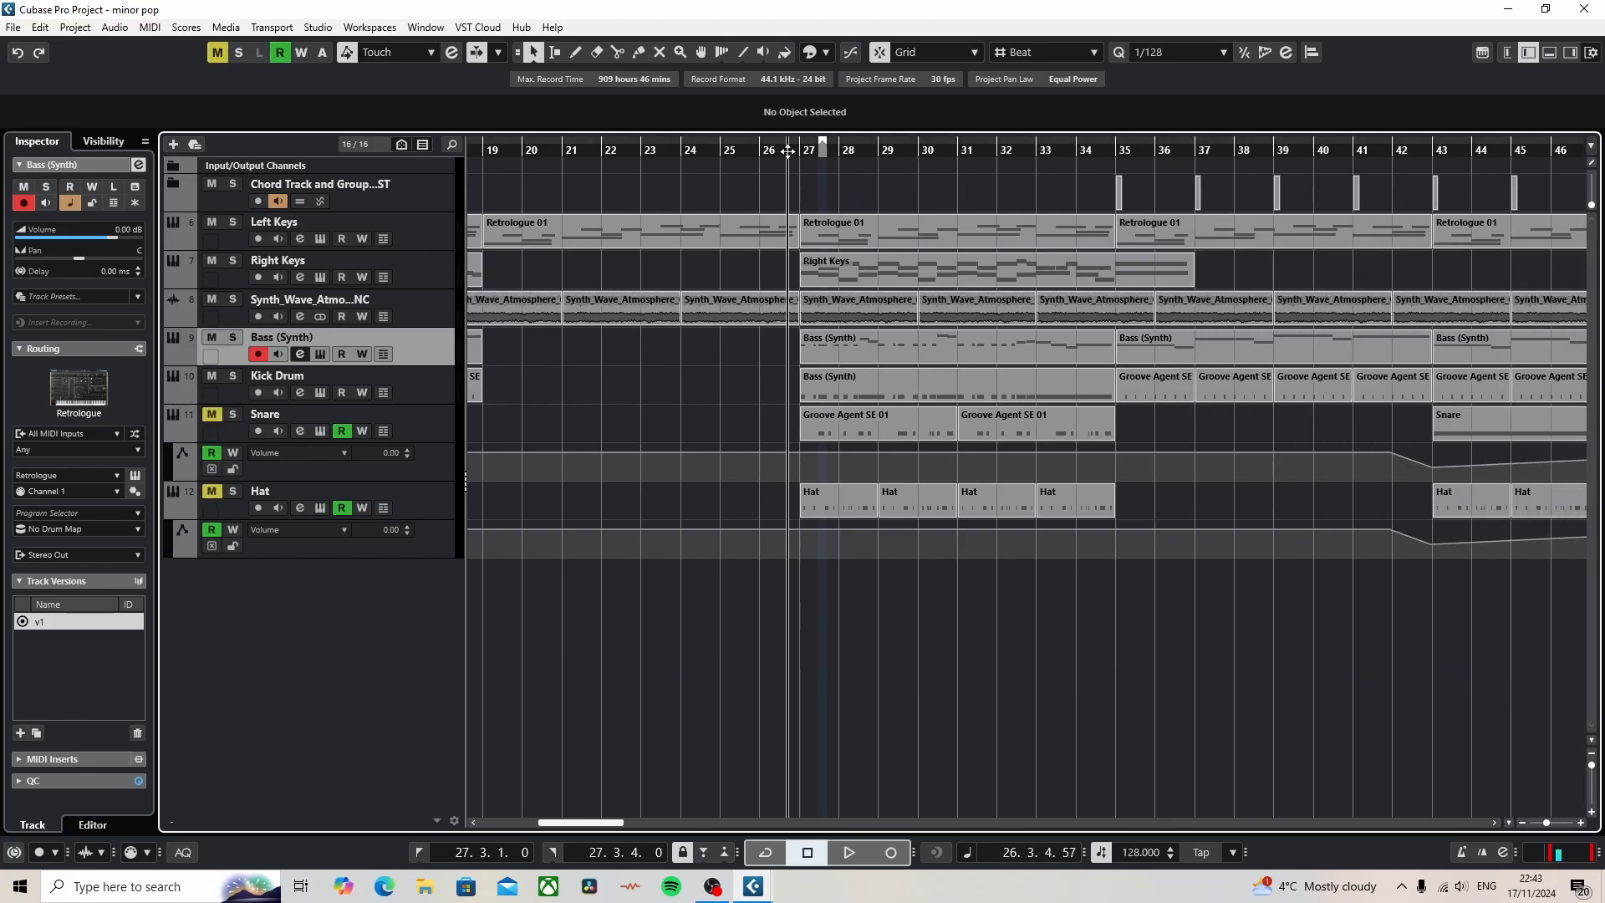
key("space")
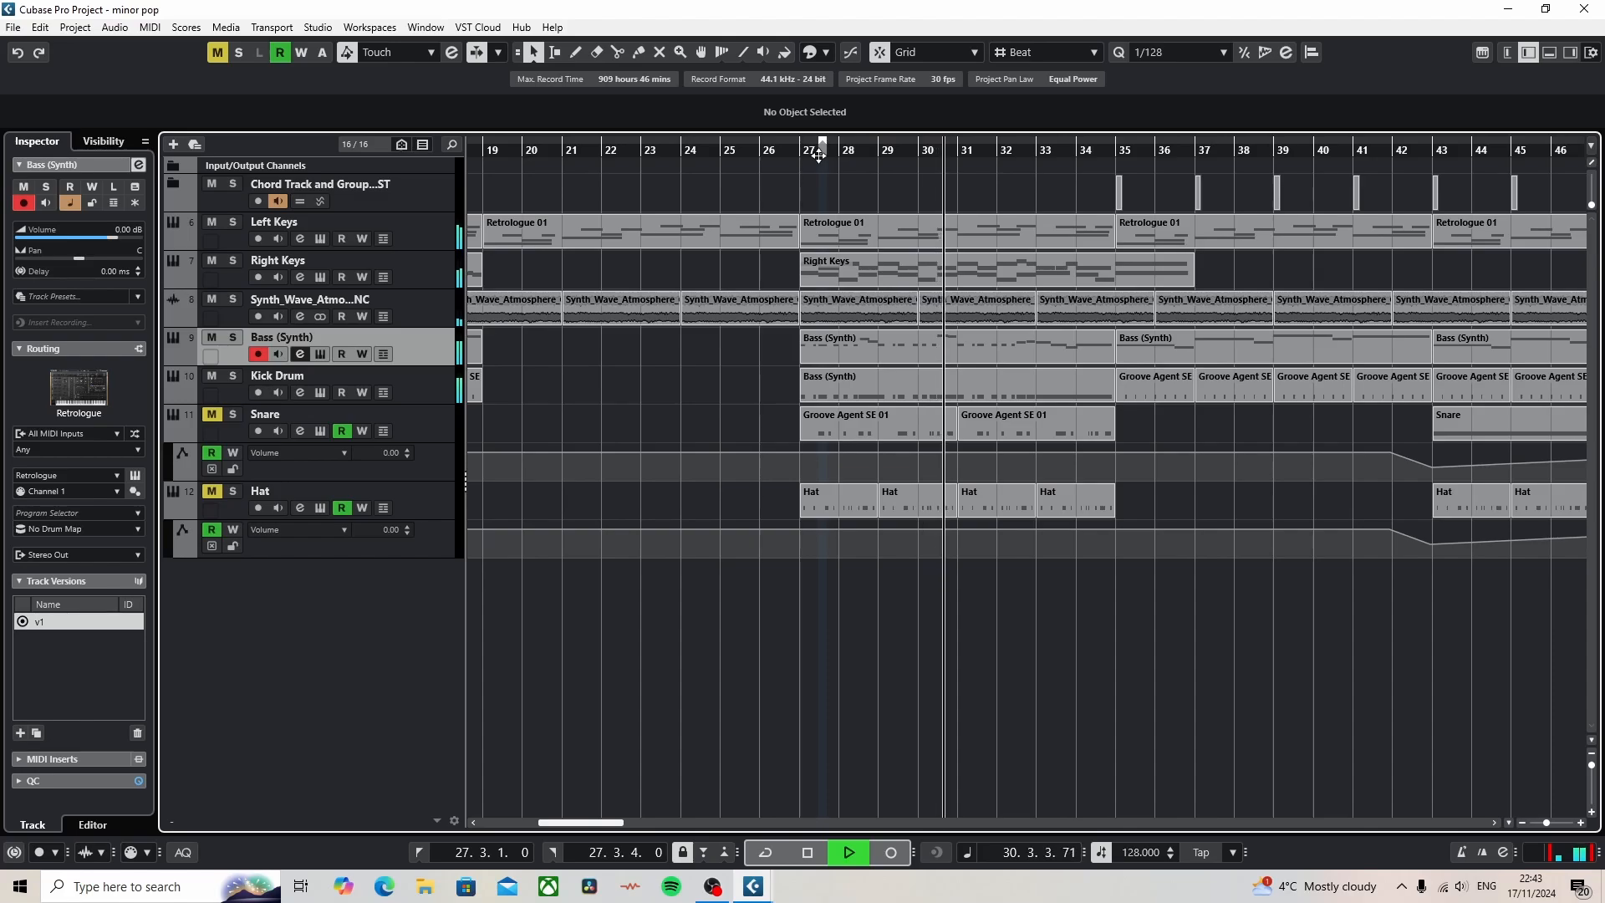
key("space")
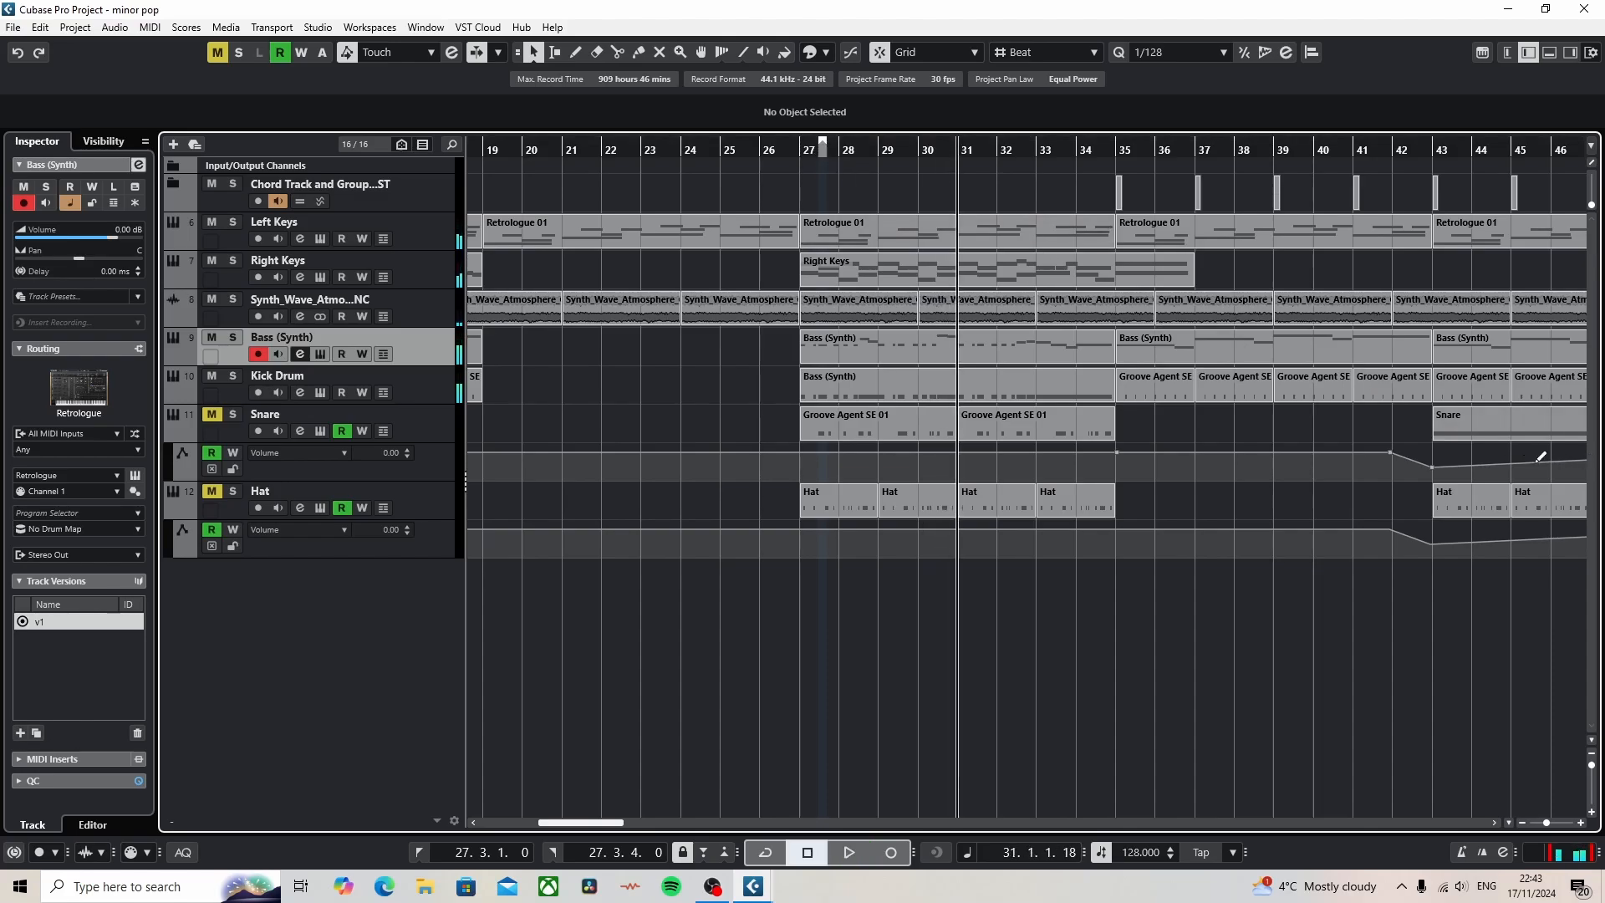
left_click(213, 419)
left_click(212, 490)
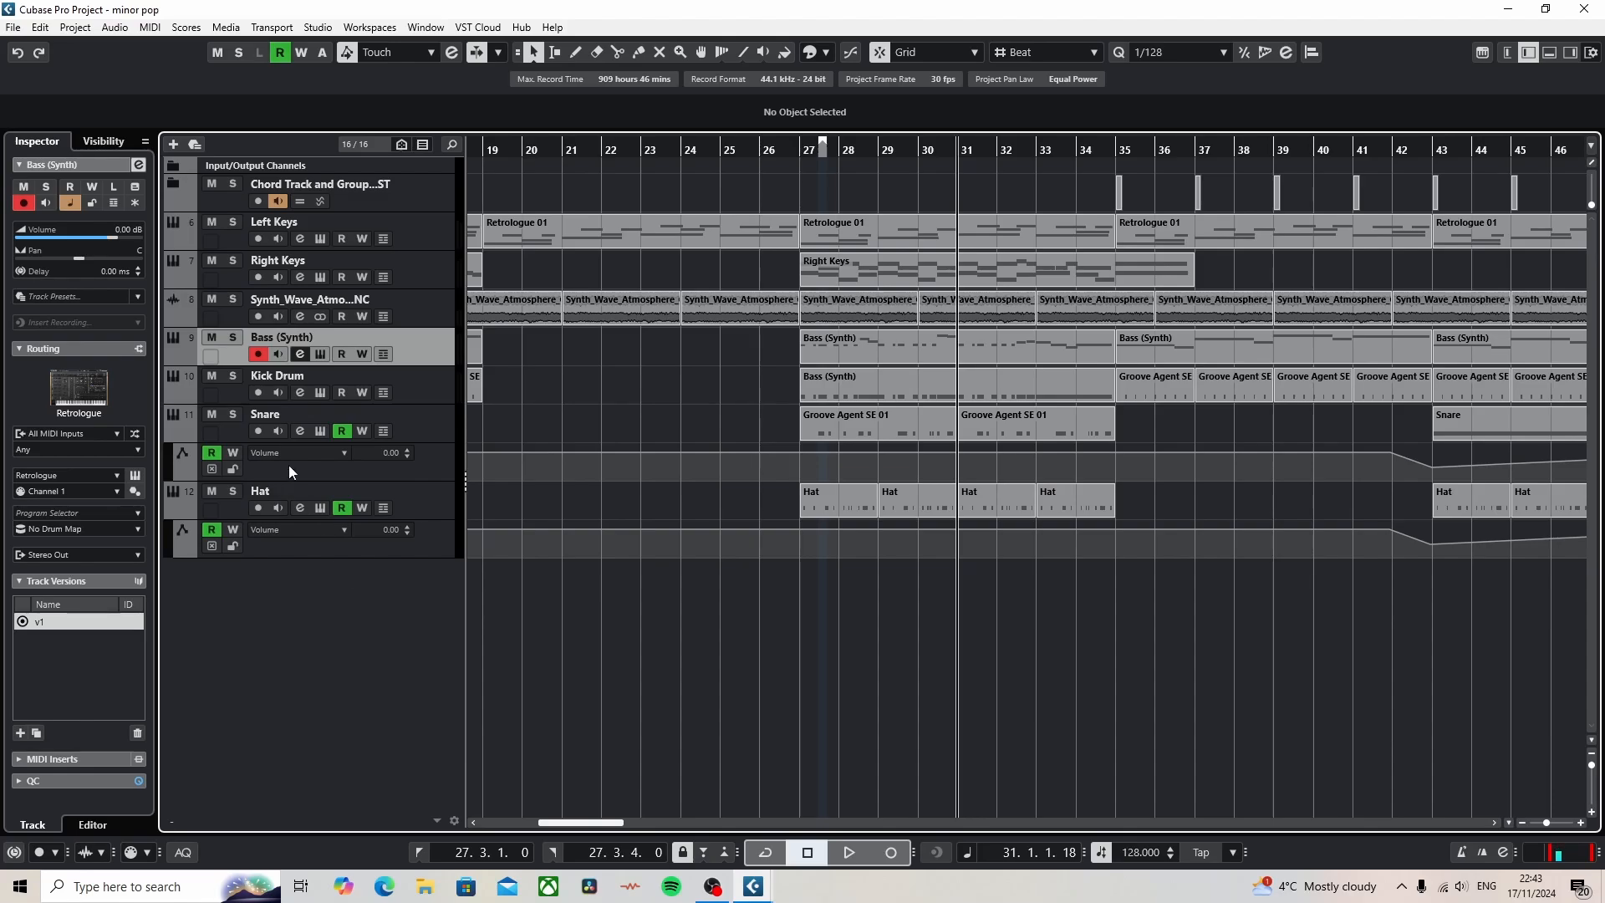
Step: Review the channel settings of the Kick Drum and the Bass (Synth), closing each one after viewing its inserts and sends
left_click(301, 392)
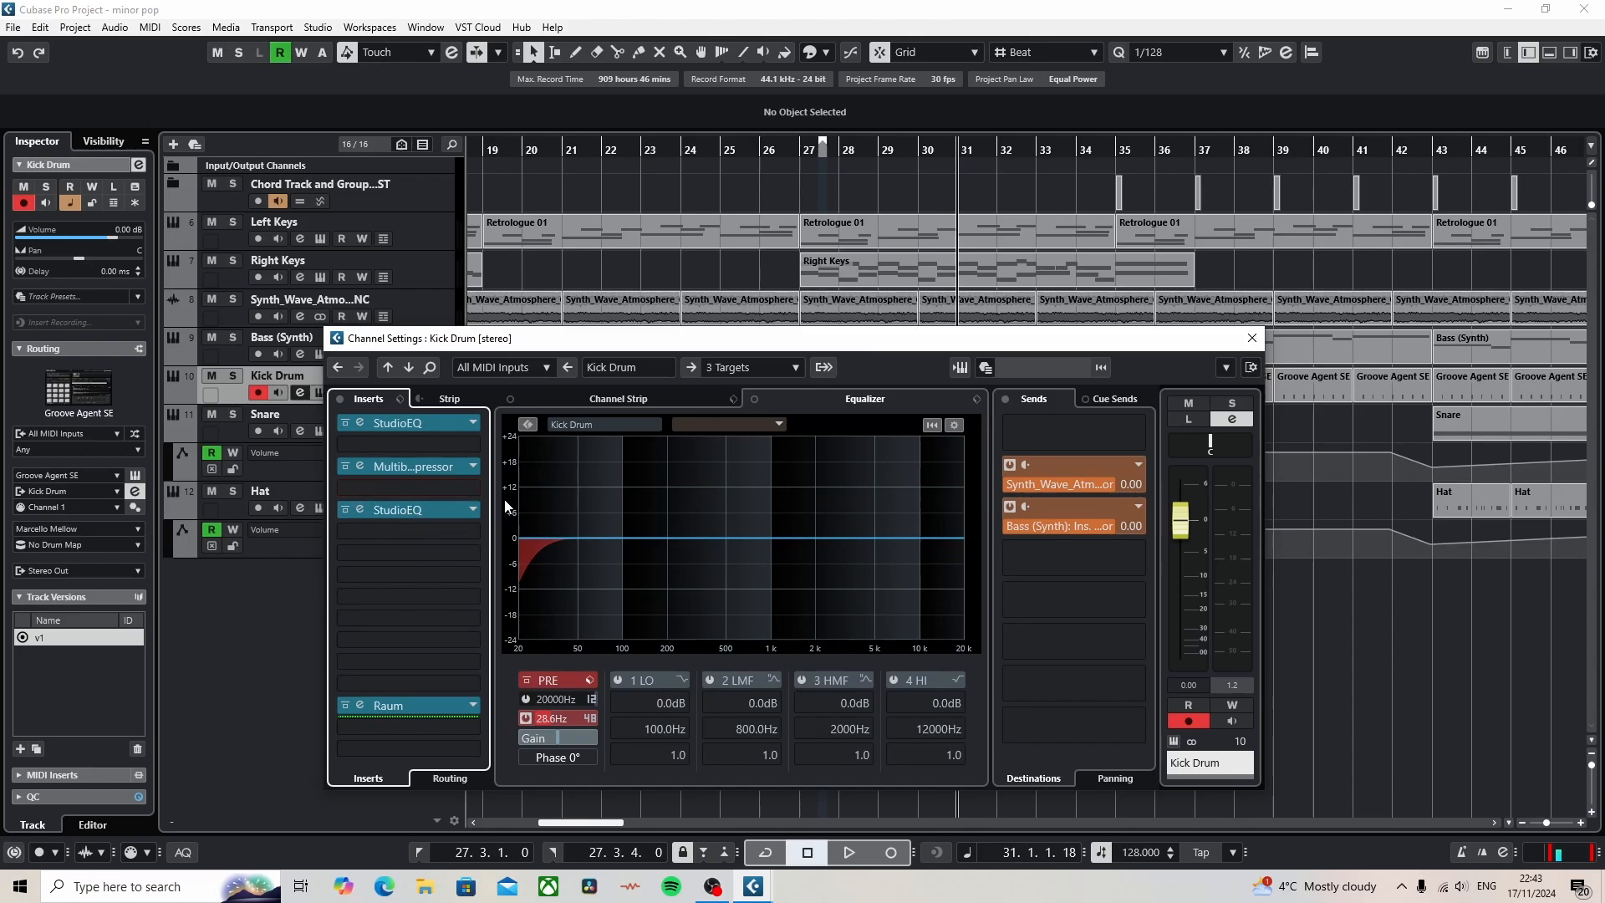
left_click(1251, 339)
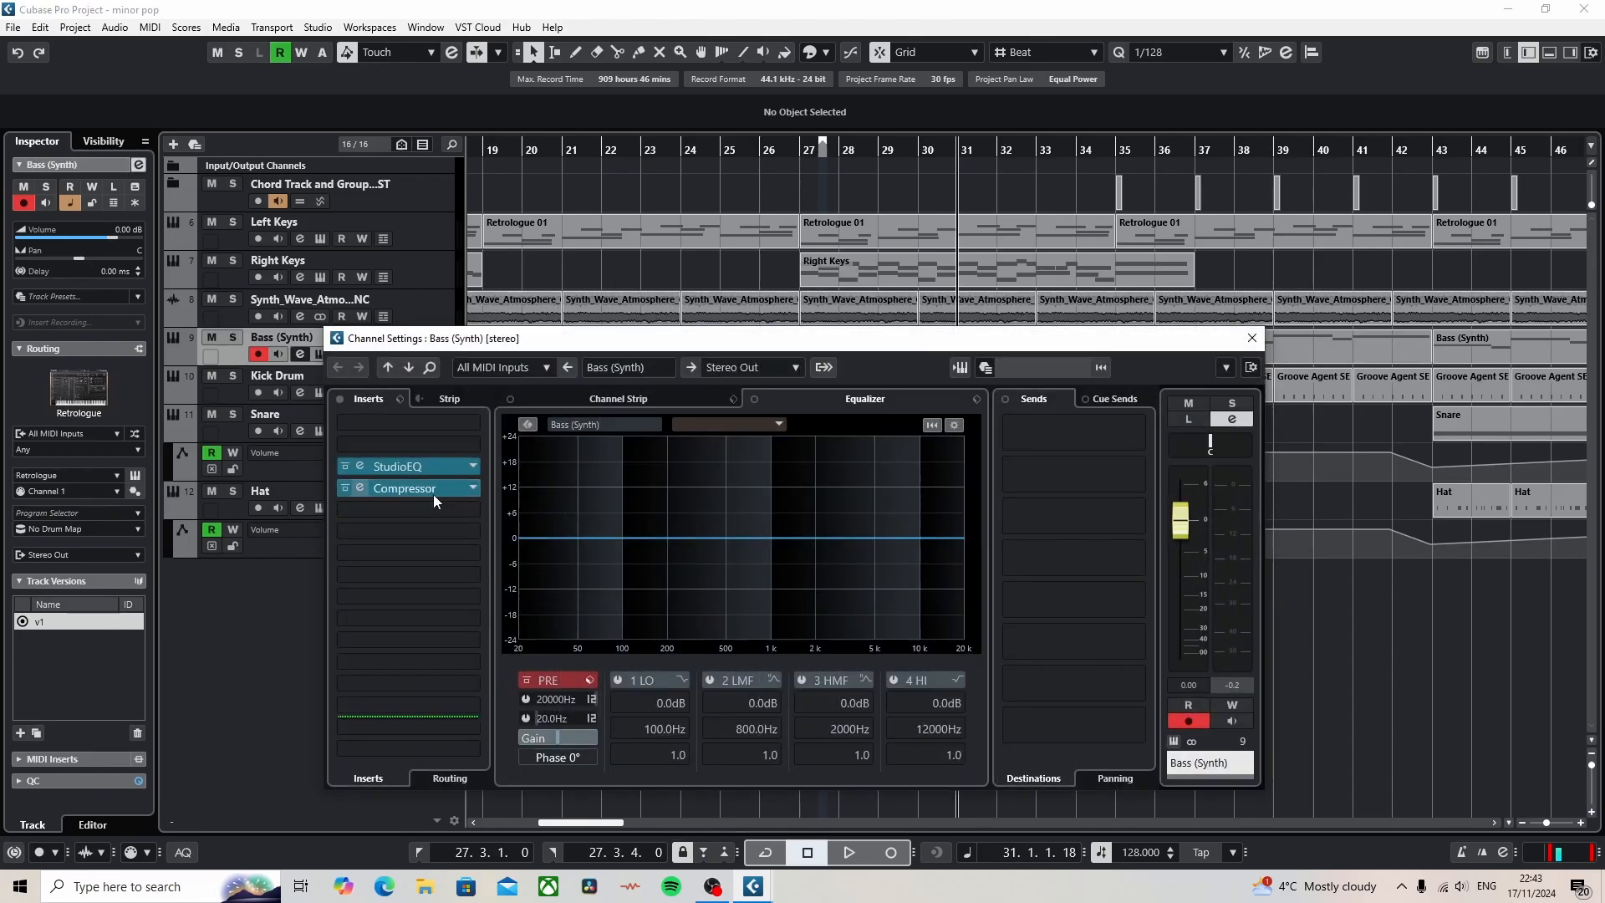
left_click(1254, 339)
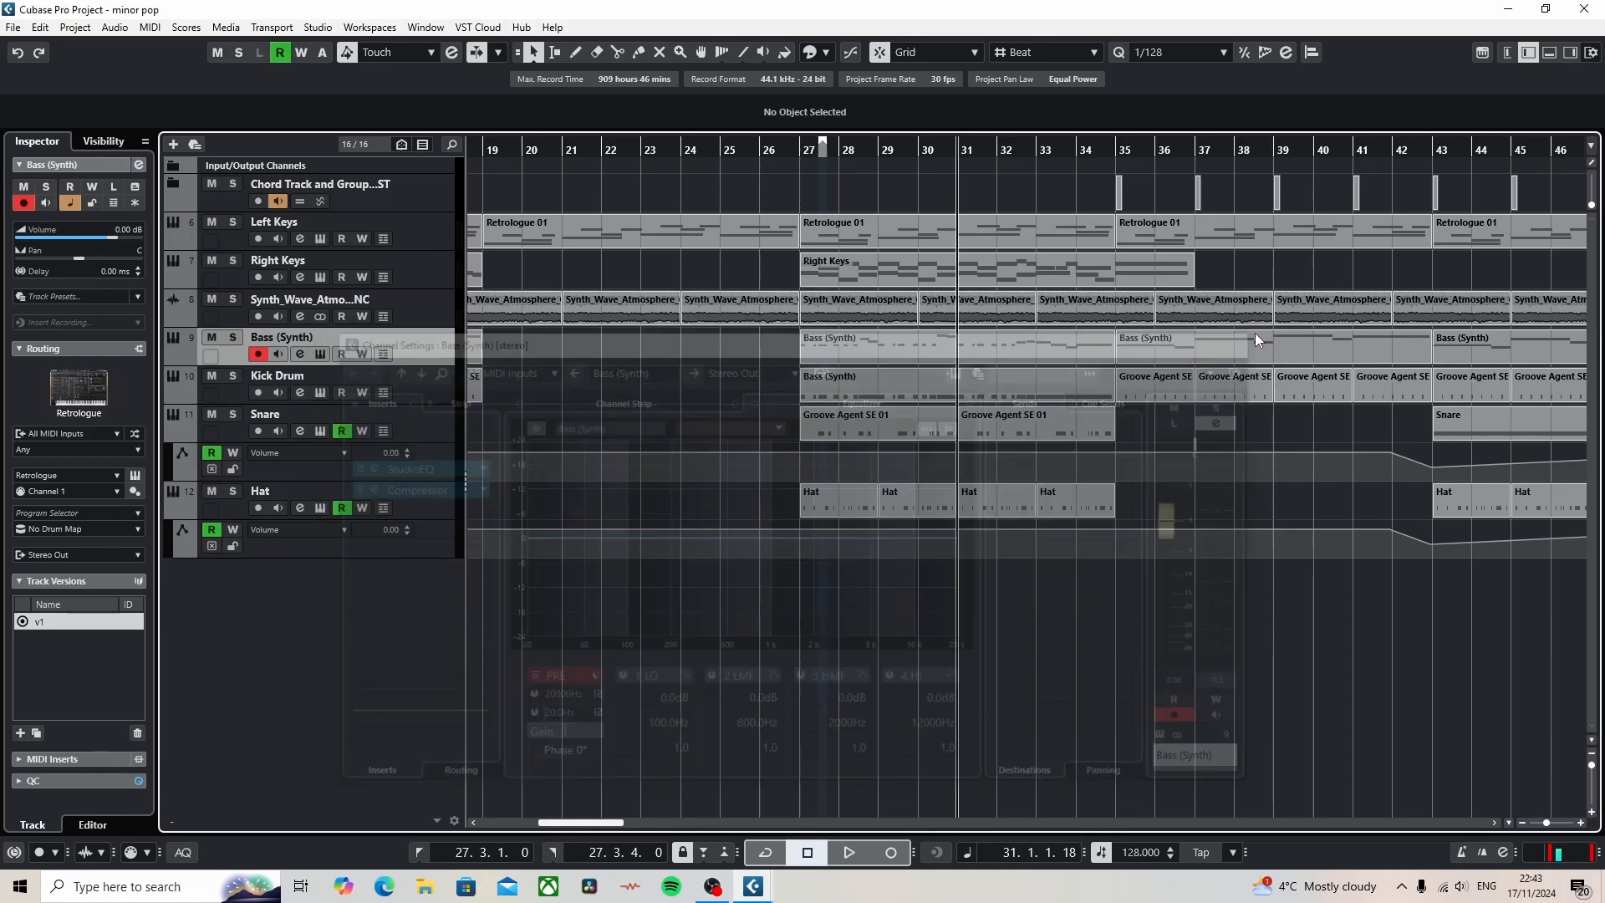